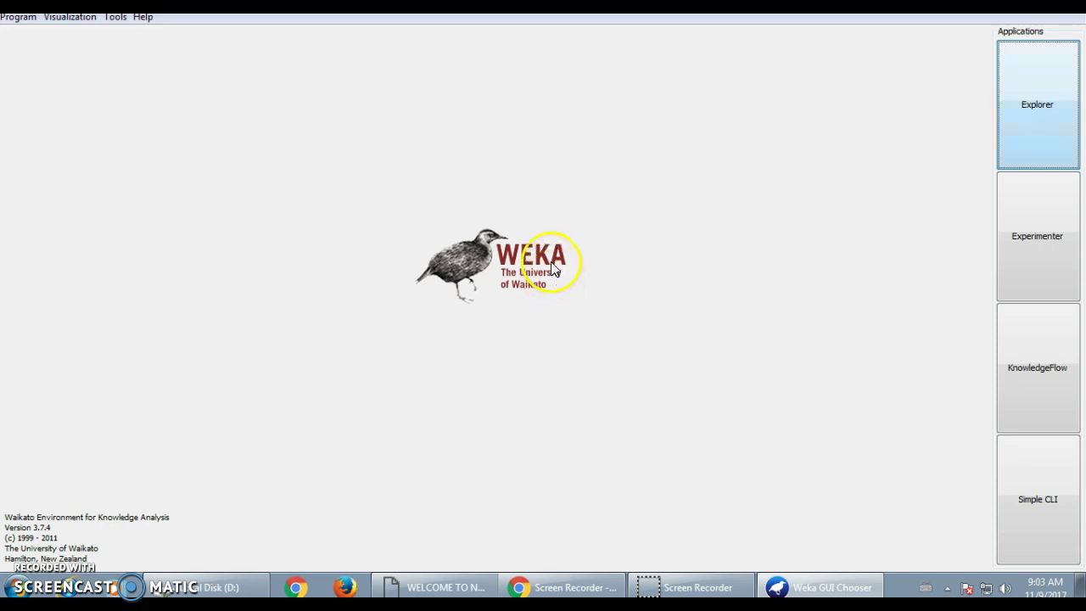
# Step: Launch the Explorer application and maximize its window
pyautogui.moveTo(550, 265)
pyautogui.click(548, 311)
pyautogui.click(1019, 111)
pyautogui.click(1029, 107)
pyautogui.click(1034, 120)
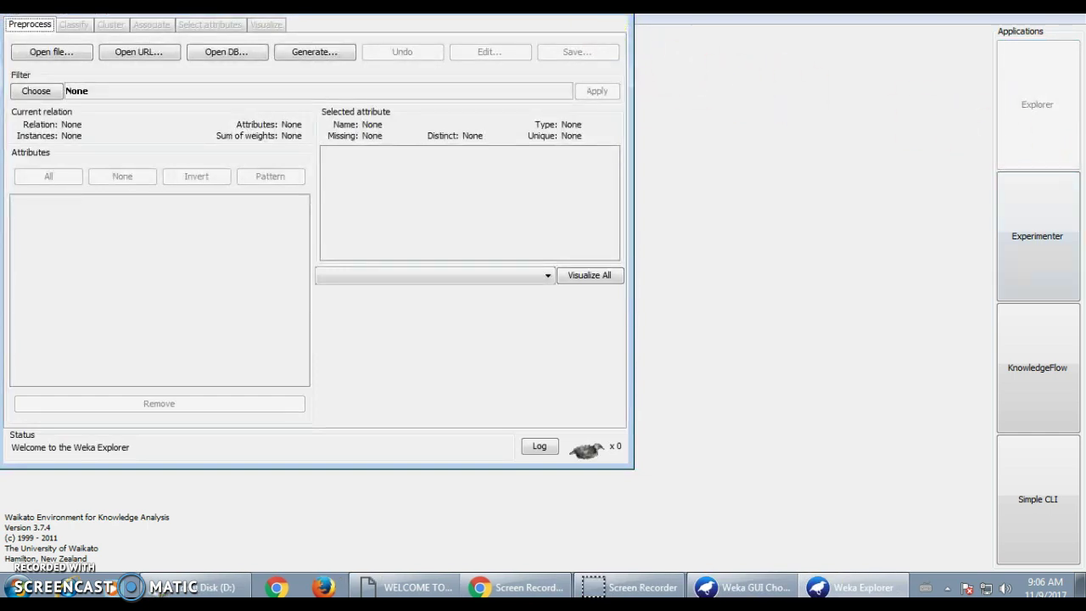
pyautogui.click(585, 5)
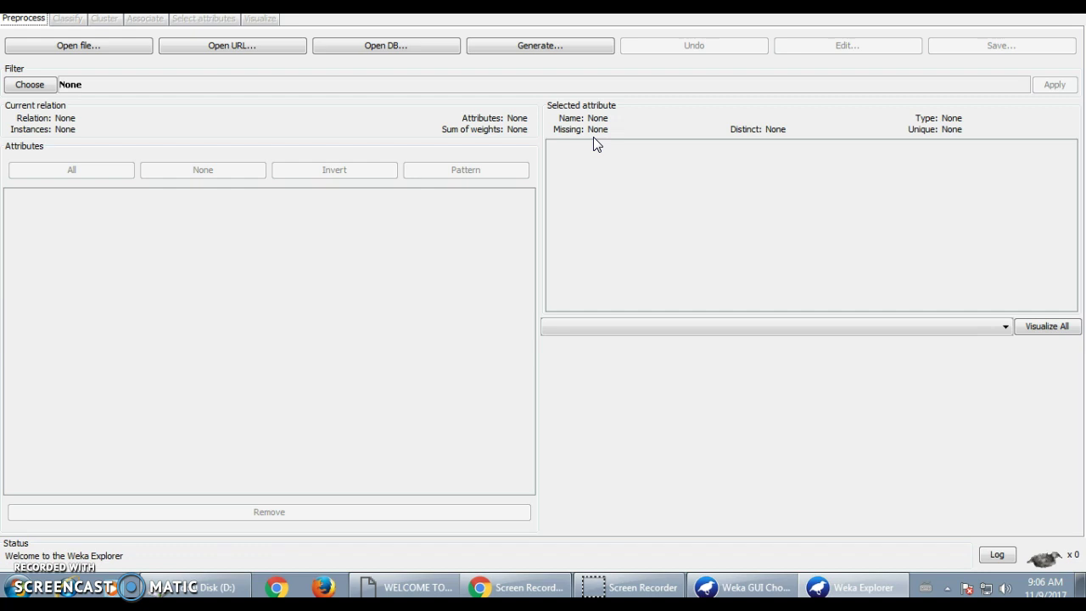
# Step: Load the iris.arff dataset from the data folder on Local Disk (D:)
pyautogui.click(64, 45)
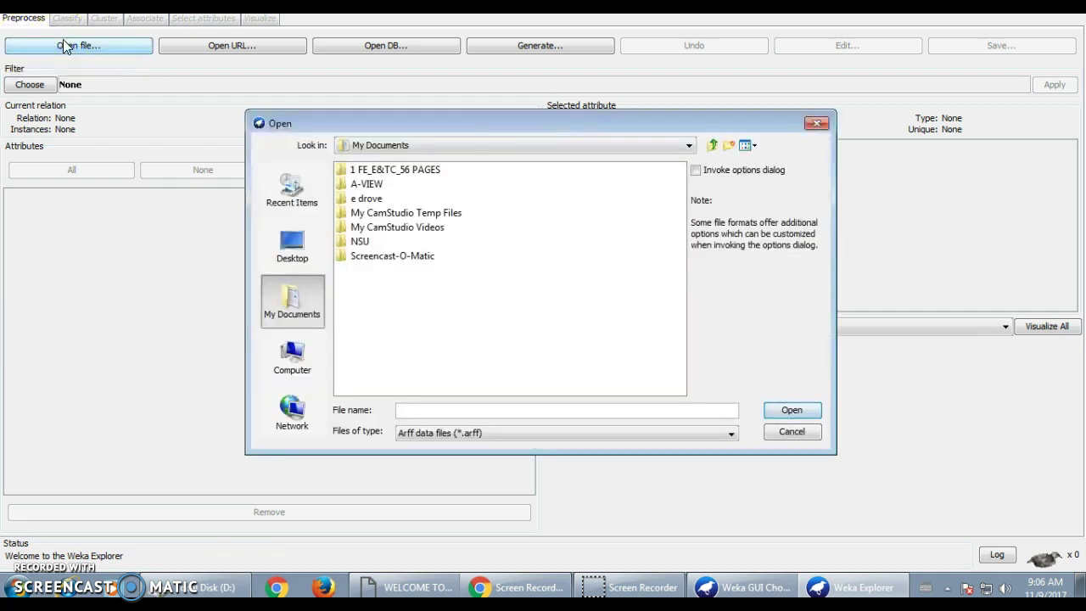
pyautogui.click(666, 148)
pyautogui.click(416, 177)
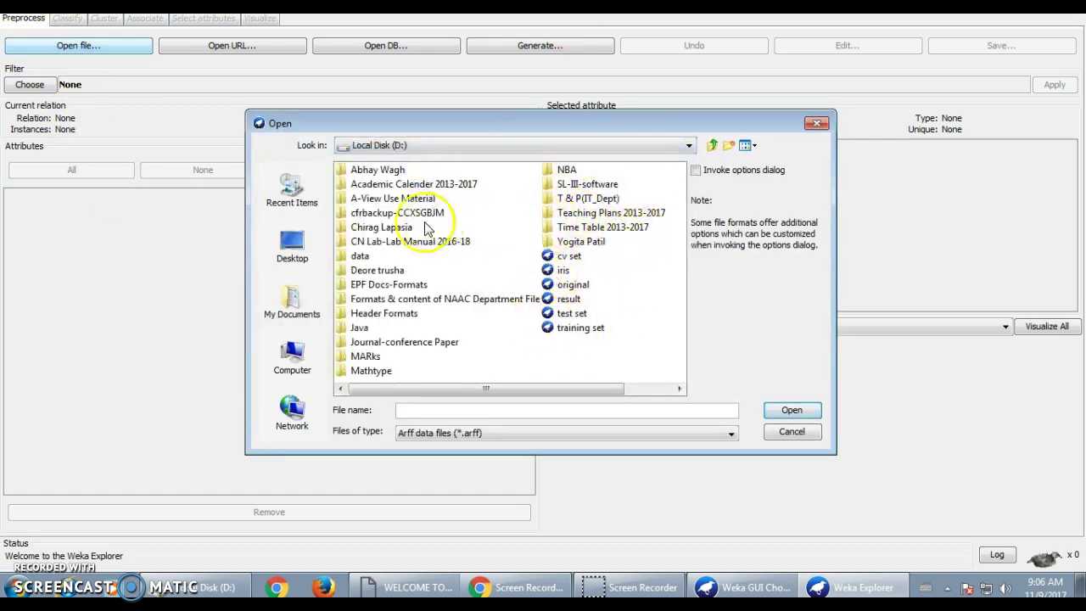
pyautogui.doubleClick(356, 258)
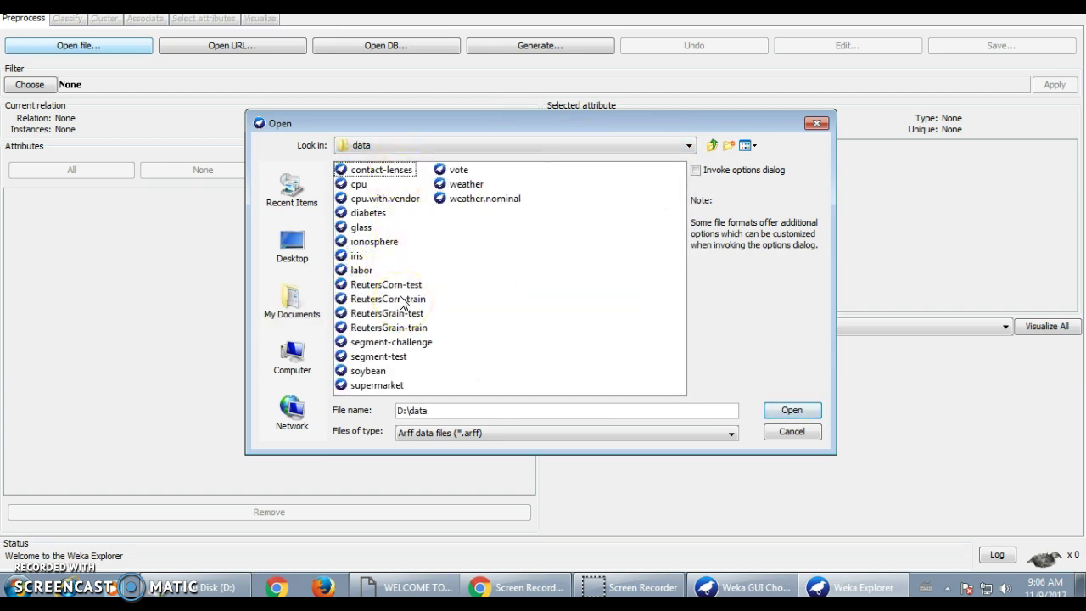
pyautogui.click(355, 257)
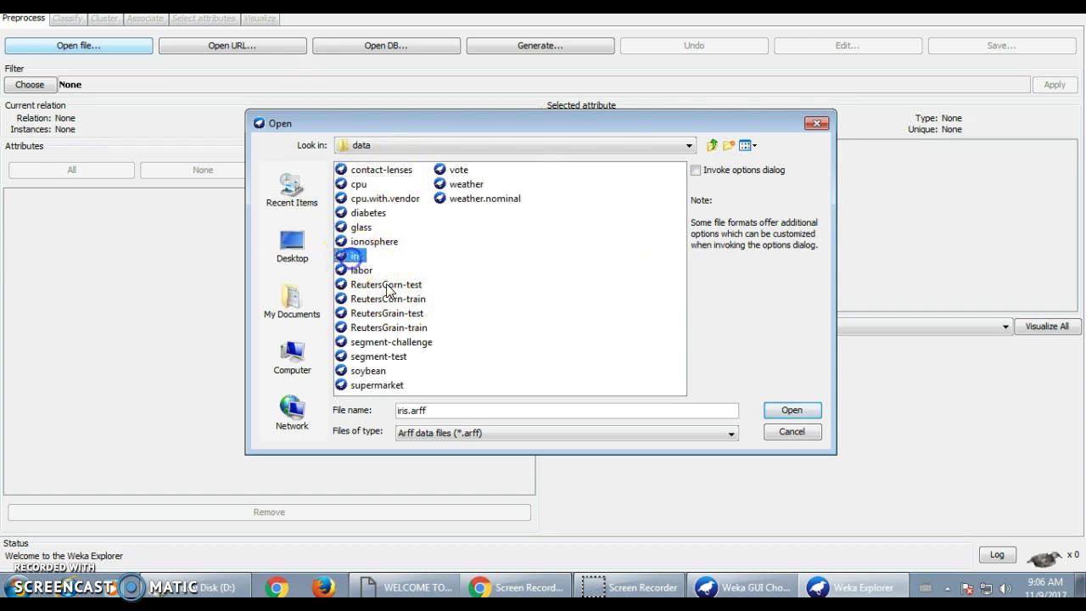
pyautogui.click(788, 410)
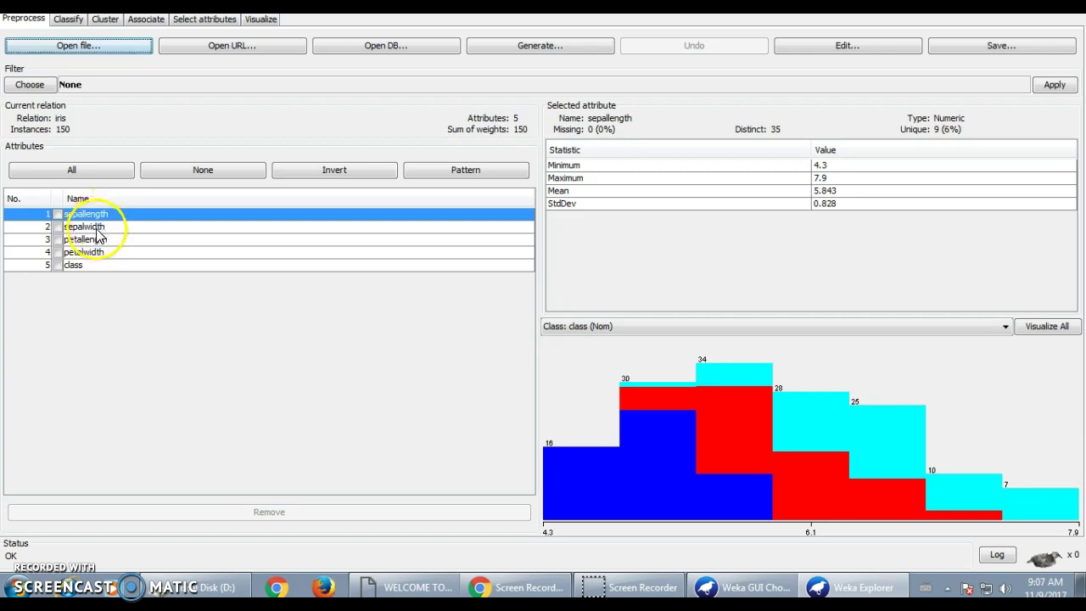
# Step: Visualize the histograms of all attributes, inspect the ranges of the sepallength bars, and minimize the plot window
pyautogui.click(159, 217)
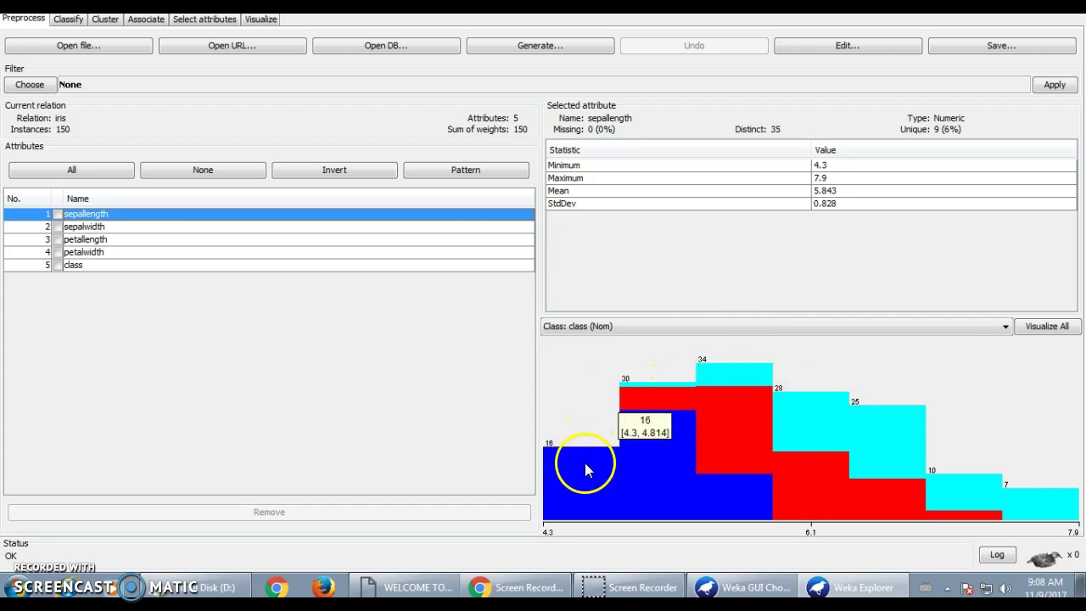
pyautogui.click(1066, 334)
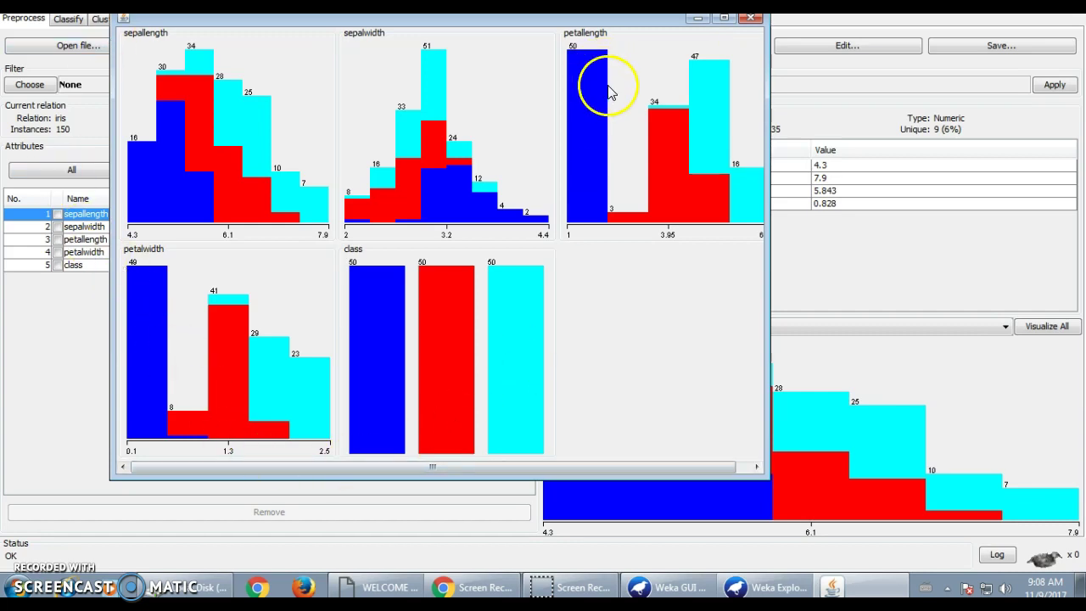
pyautogui.moveTo(157, 219)
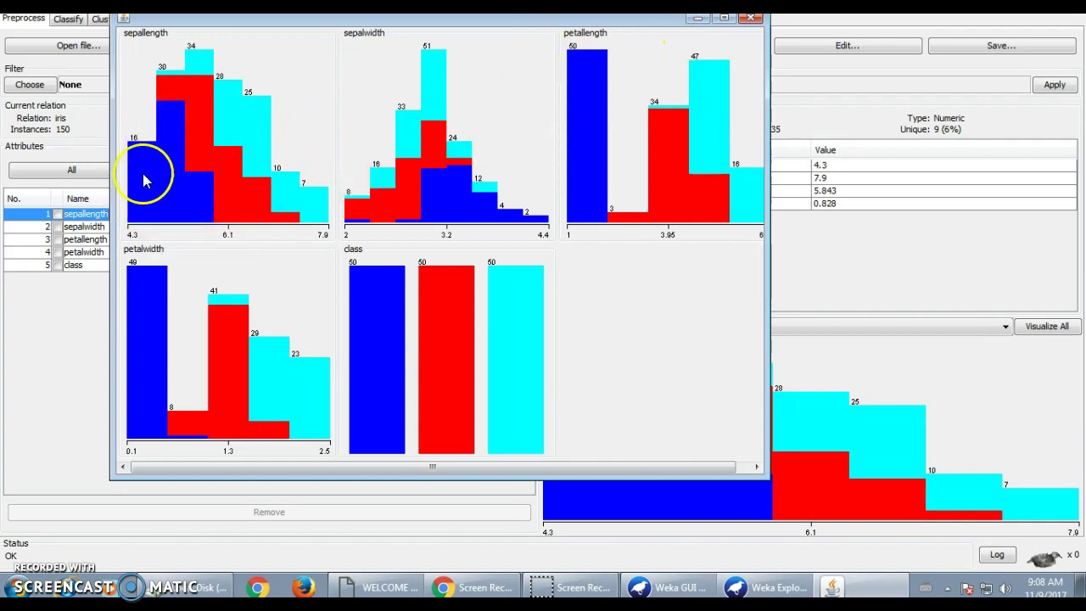
pyautogui.moveTo(146, 182)
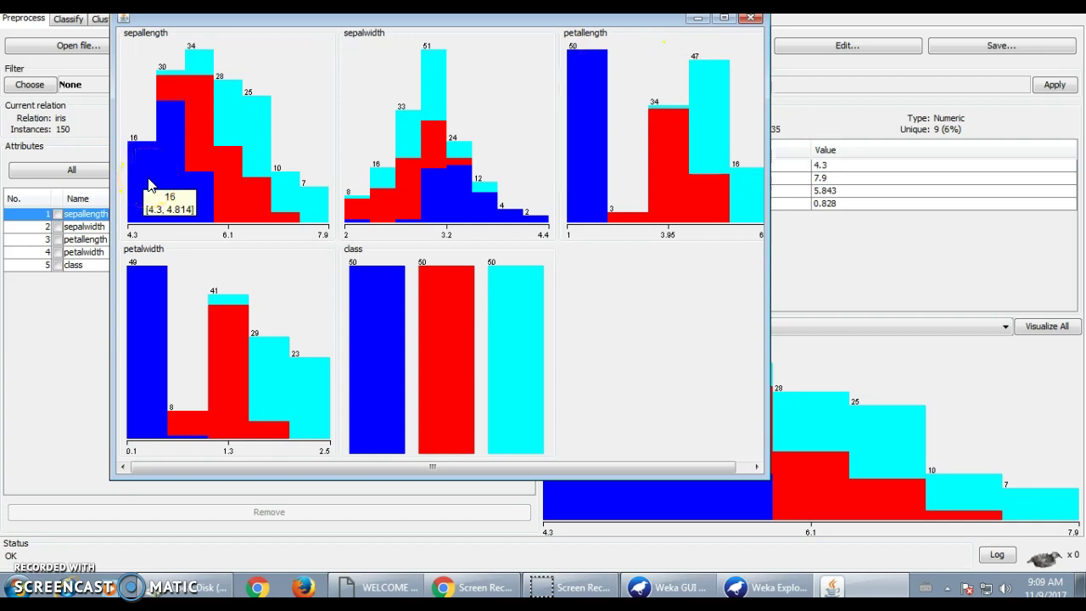
pyautogui.click(175, 153)
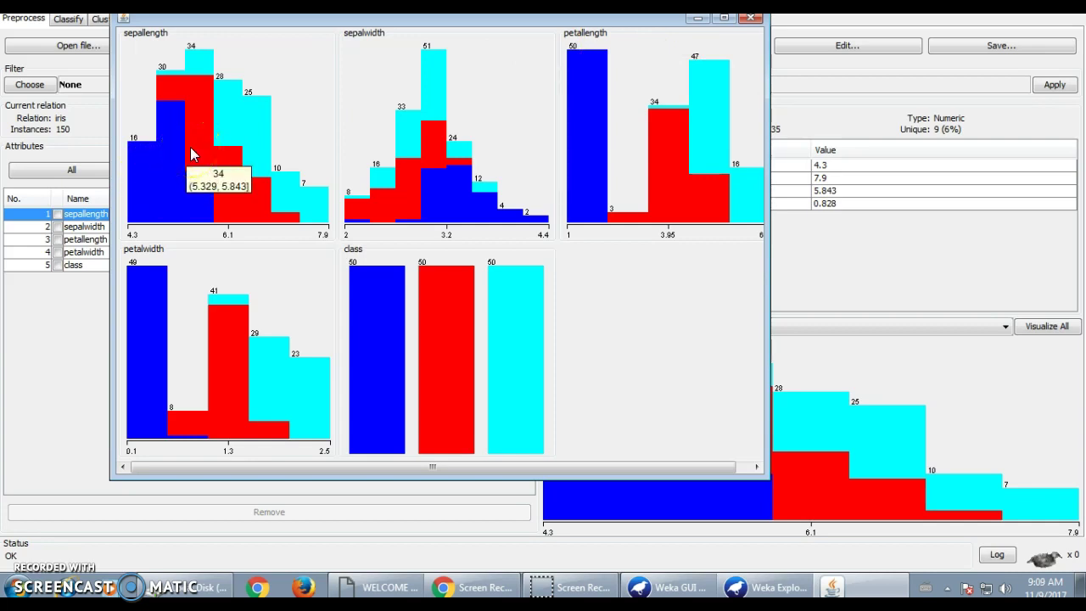
pyautogui.click(241, 137)
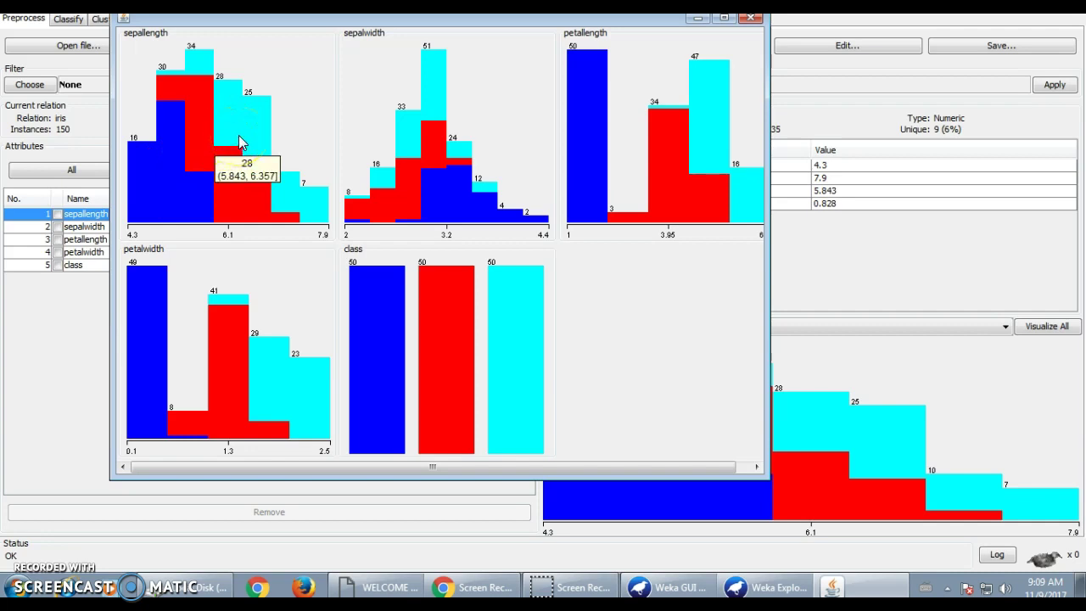
pyautogui.click(563, 96)
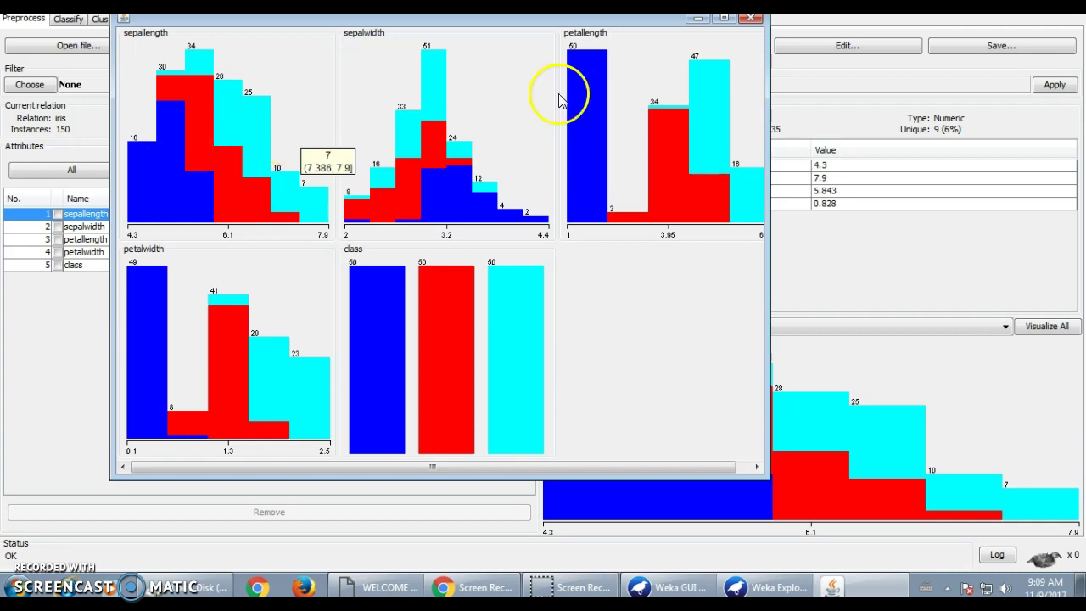
pyautogui.click(701, 20)
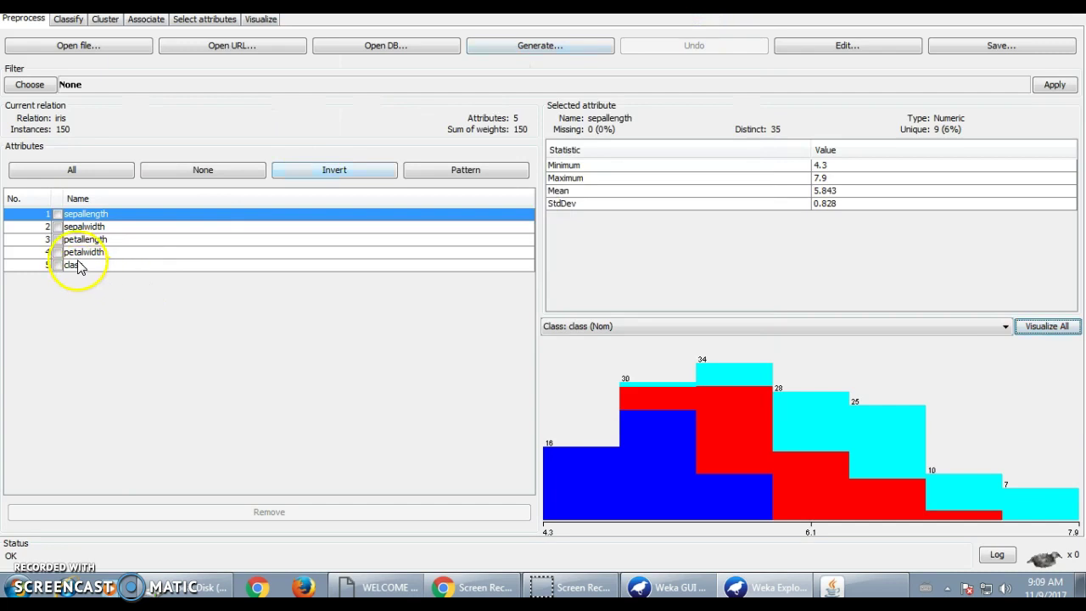
# Step: Select the class attribute to view its labels and their distribution
pyautogui.click(78, 265)
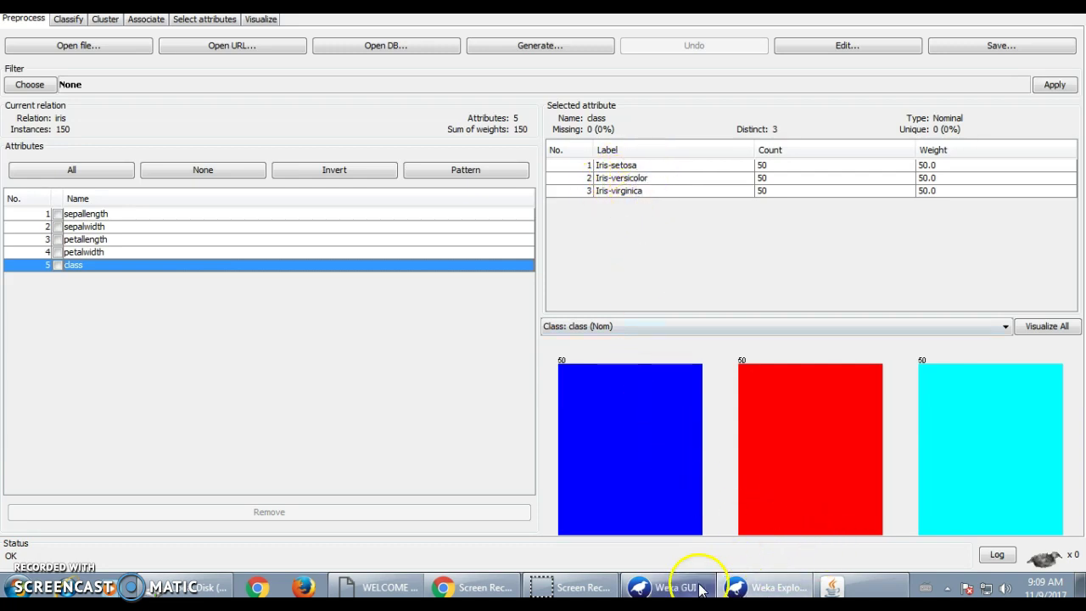
pyautogui.click(768, 585)
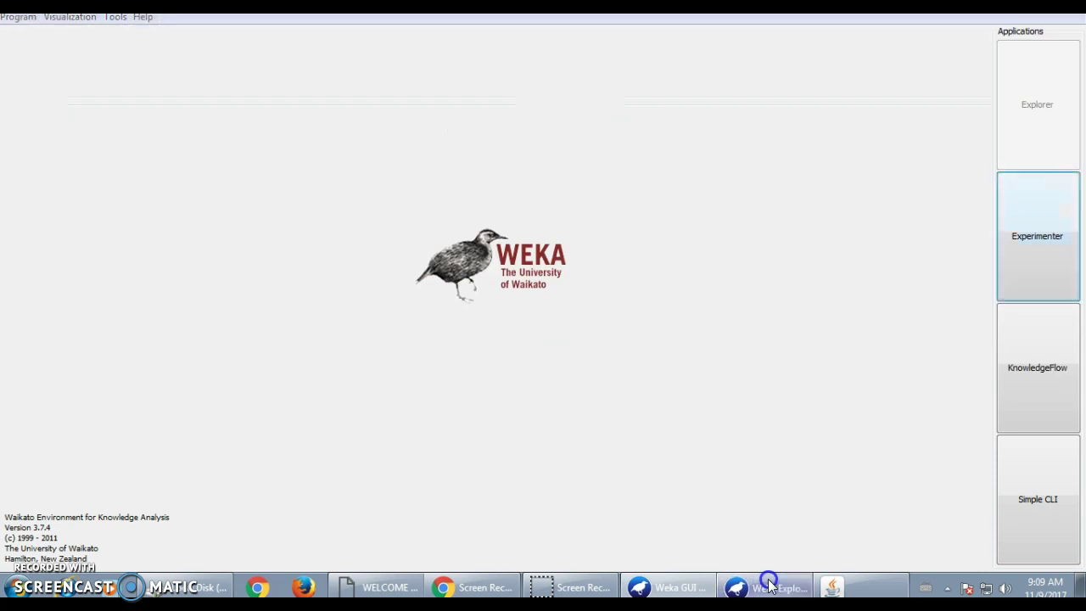
pyautogui.click(768, 584)
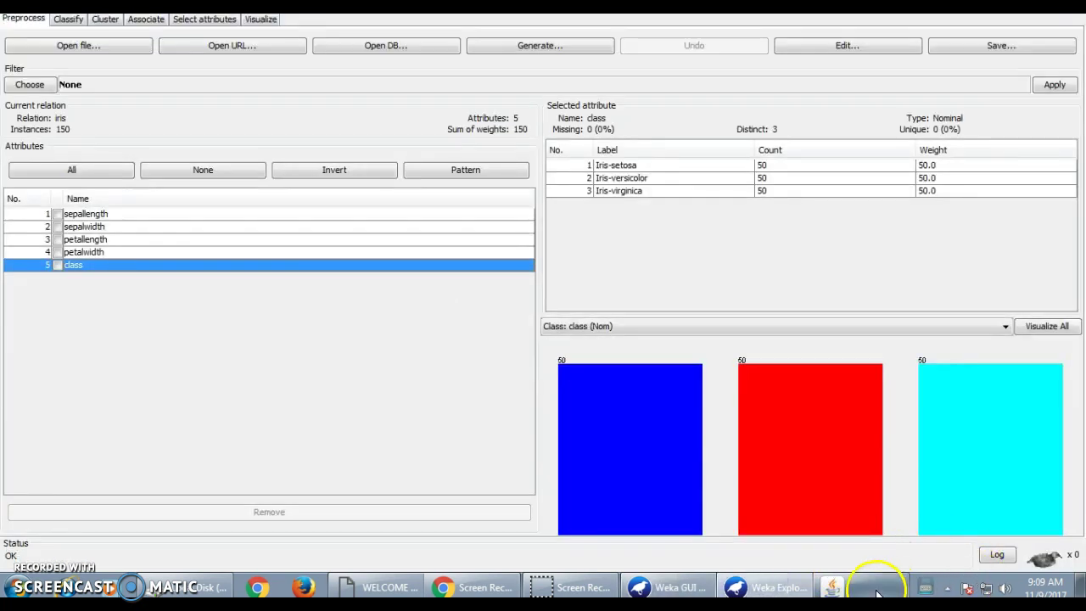
# Step: Visualize all attribute histograms again and close the earlier minimized plot window
pyautogui.click(1048, 327)
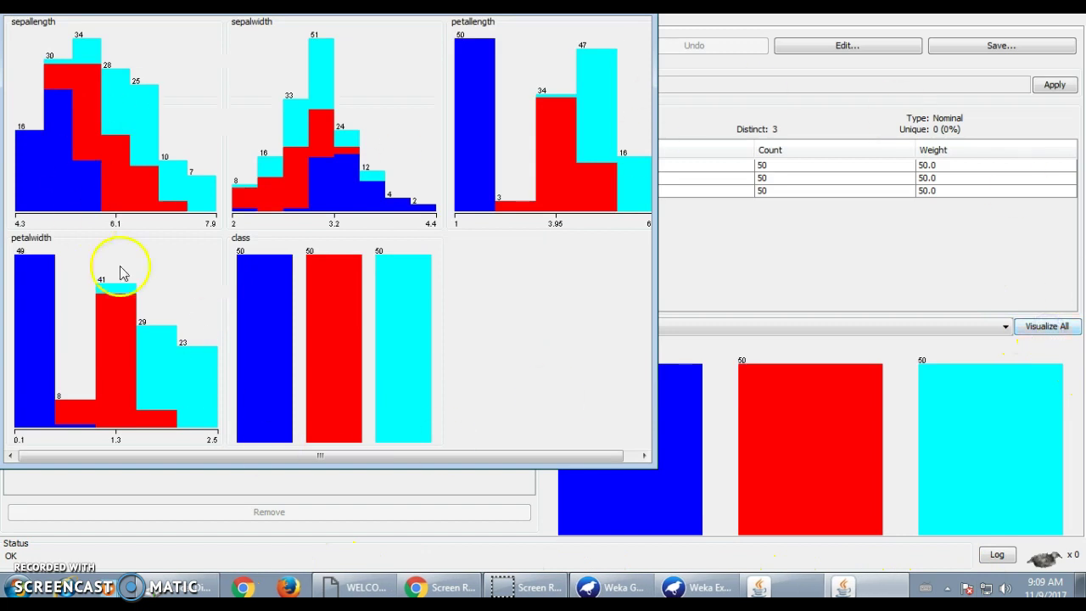
pyautogui.moveTo(761, 586)
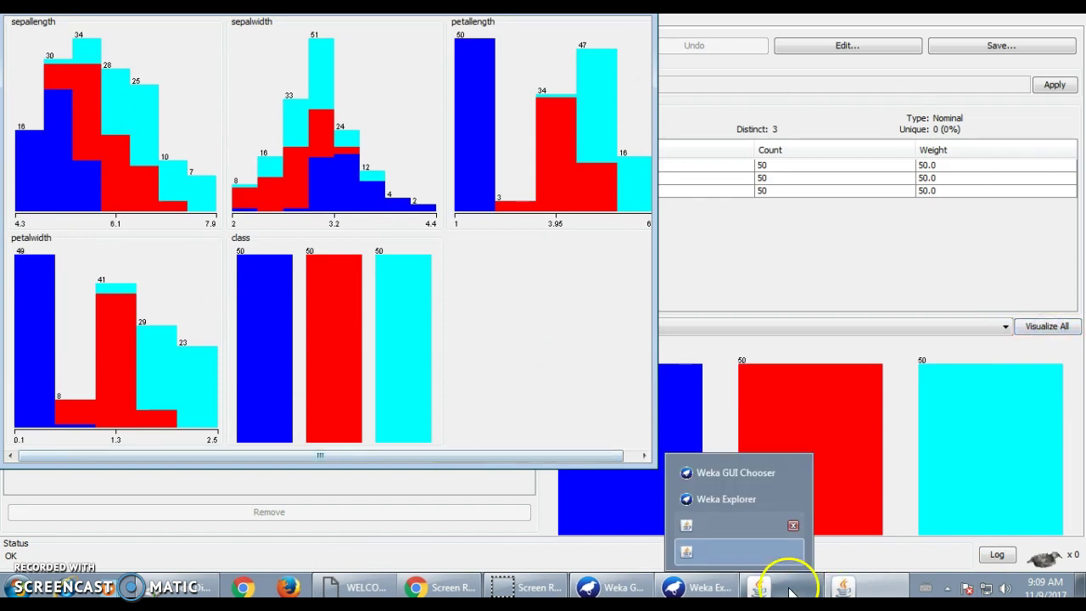
pyautogui.click(793, 526)
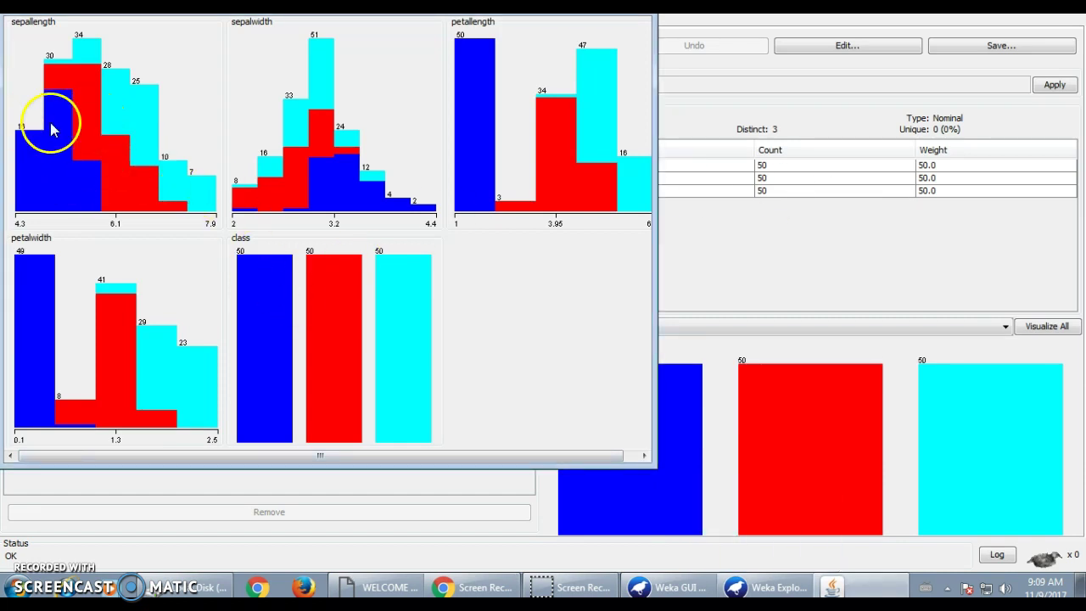
# Step: Move the histogram window aside to compare its bars with the class attribute's statistics, and close it
pyautogui.moveTo(401, 2); pyautogui.dragTo(918, 244)
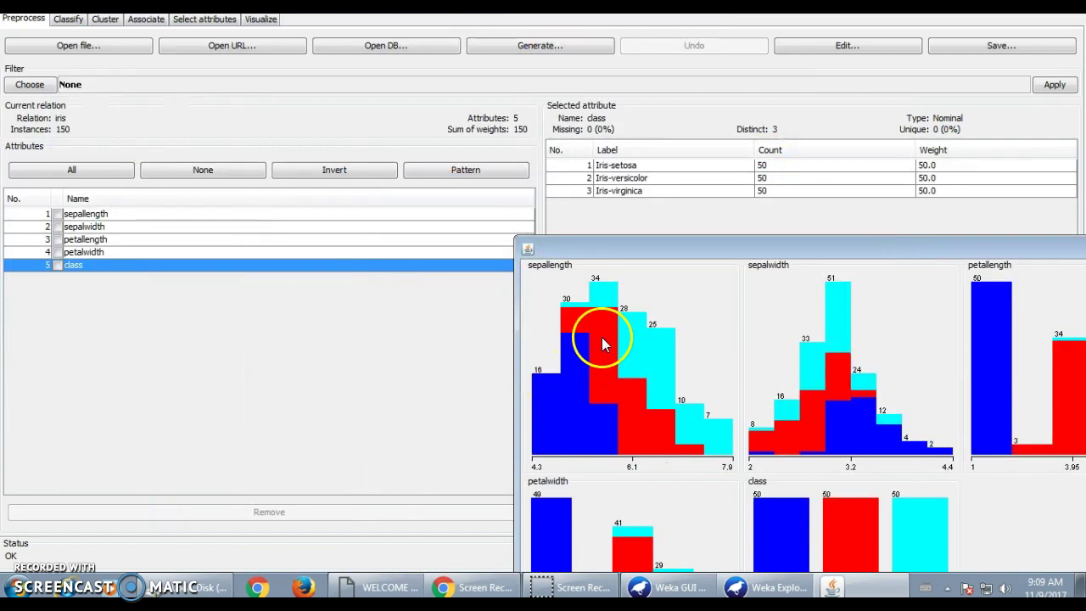
pyautogui.moveTo(603, 337)
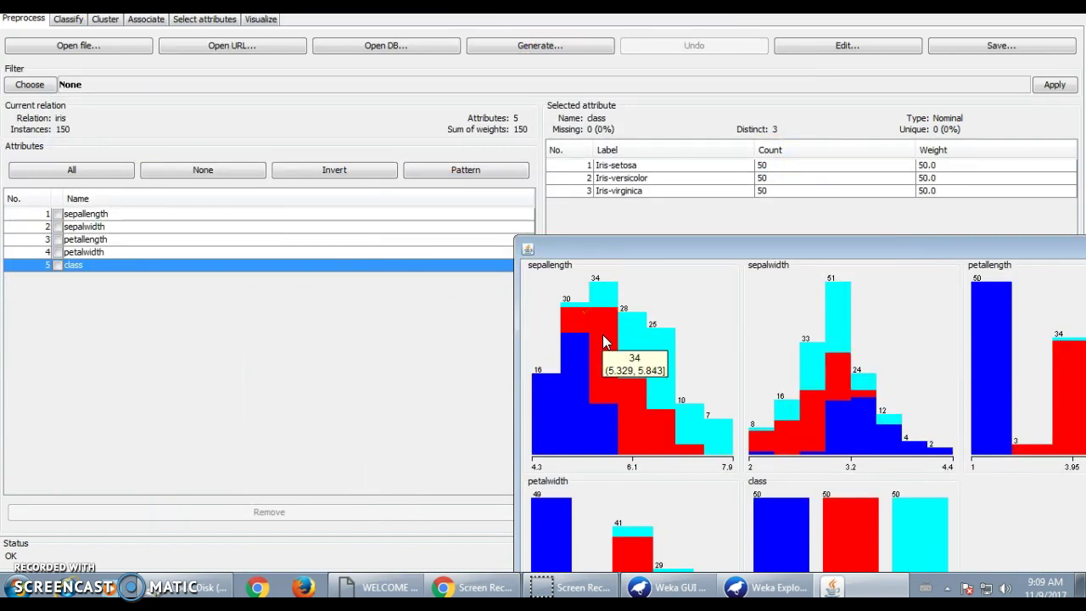
pyautogui.click(641, 339)
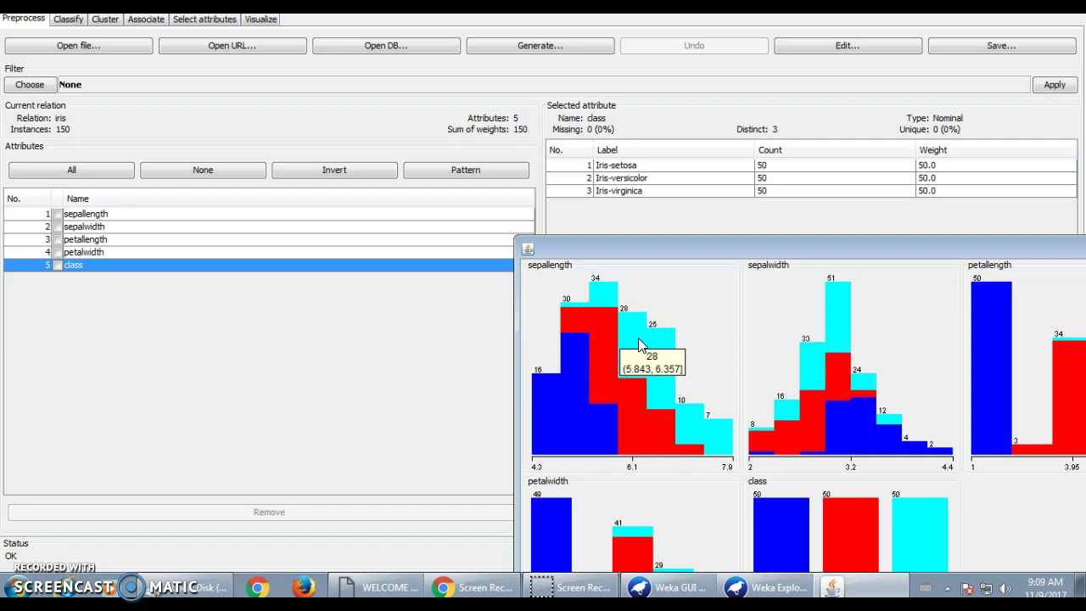
pyautogui.moveTo(897, 239); pyautogui.dragTo(410, 83)
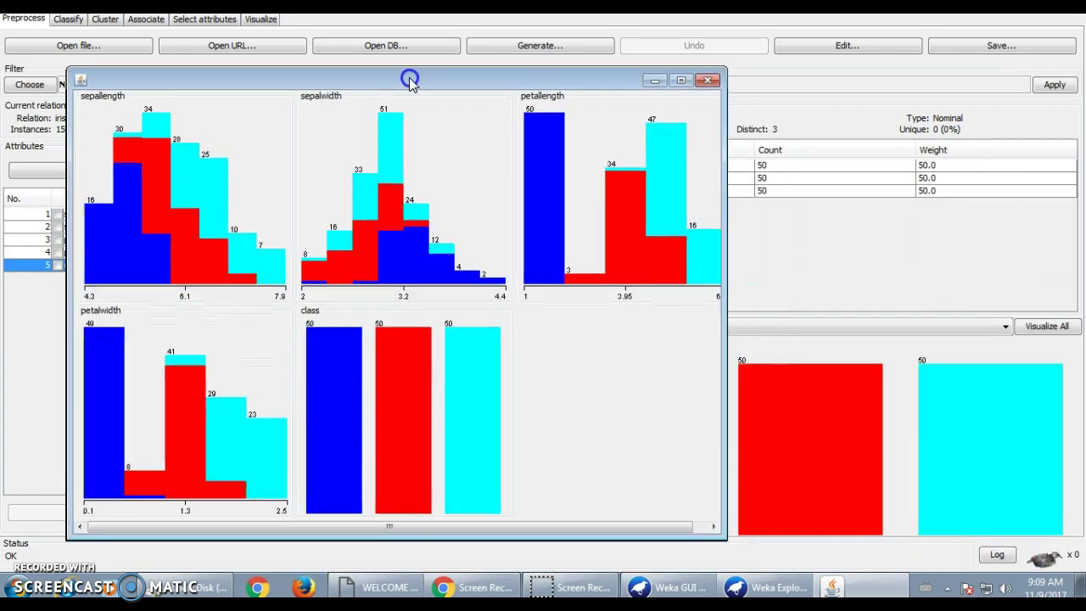
pyautogui.click(217, 89)
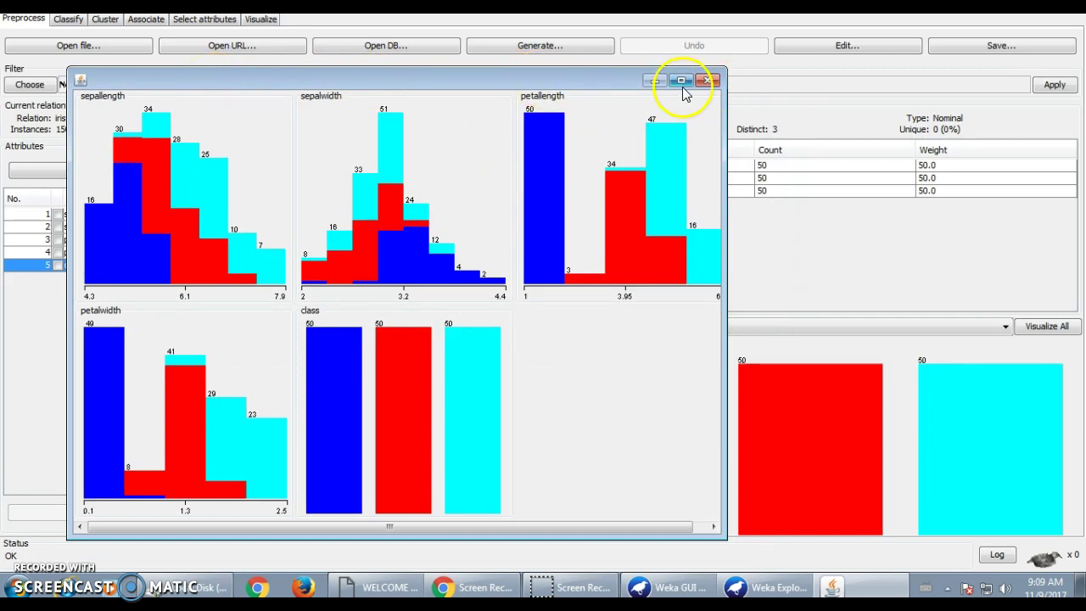
pyautogui.moveTo(579, 83); pyautogui.dragTo(356, 53)
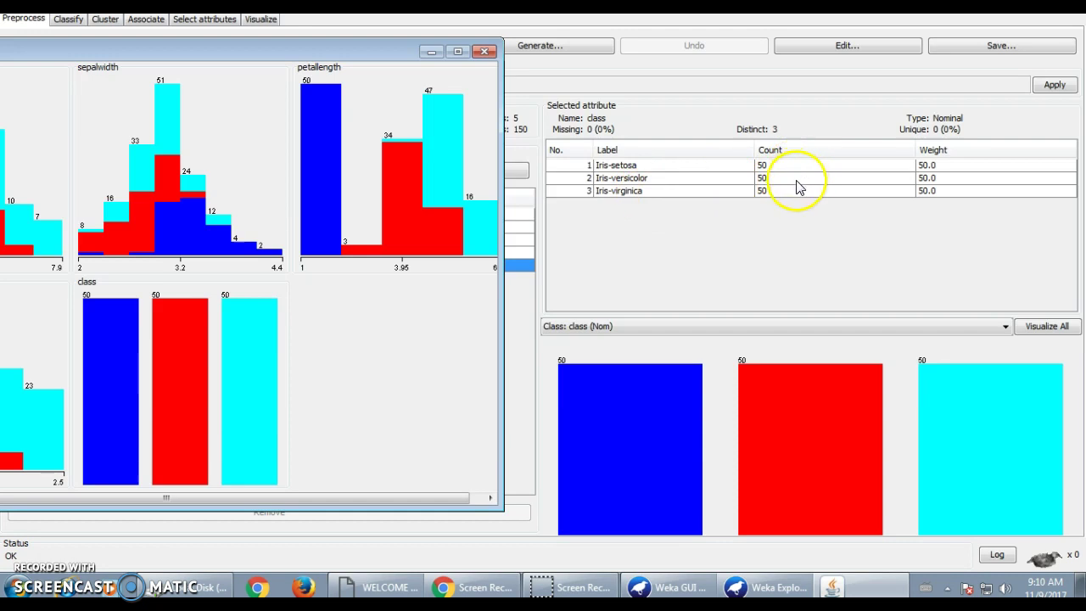
pyautogui.moveTo(379, 53); pyautogui.dragTo(467, 55)
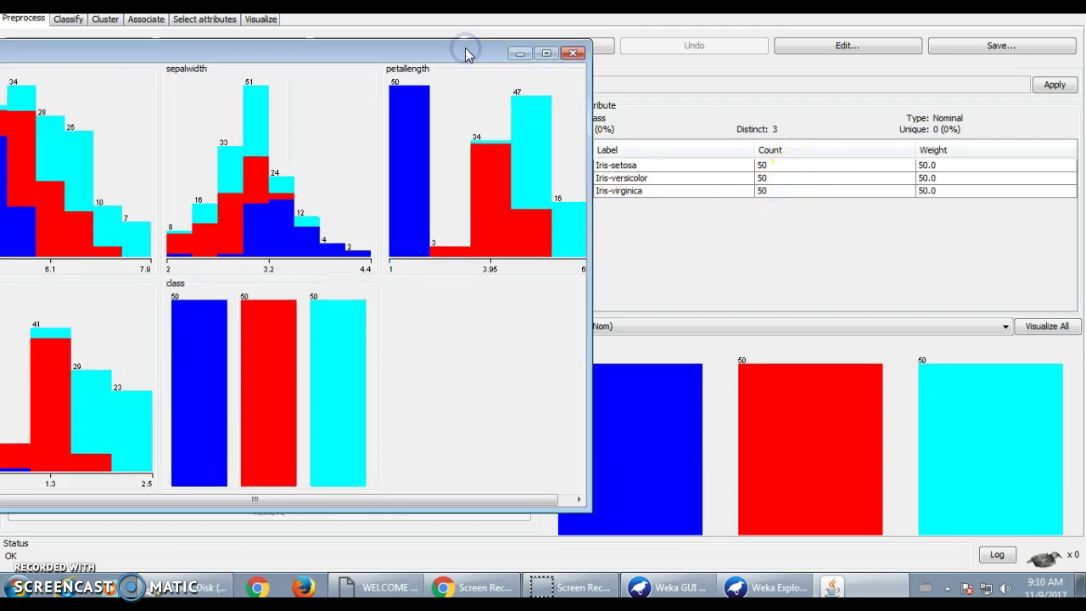
pyautogui.click(573, 55)
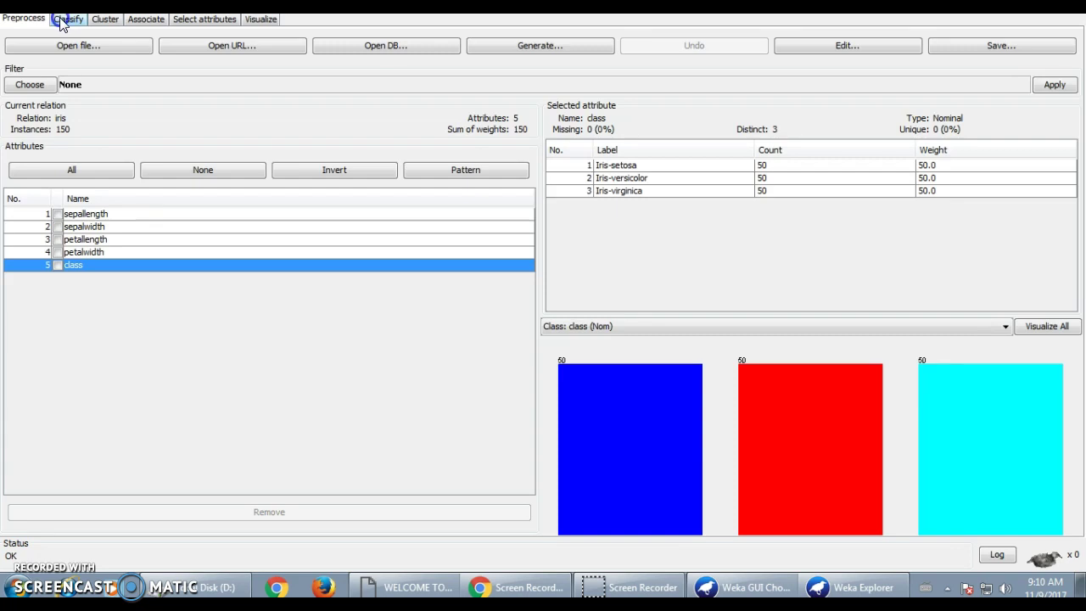
# Step: Go through the test options for classification and choose Percentage split at 66%
pyautogui.click(61, 25)
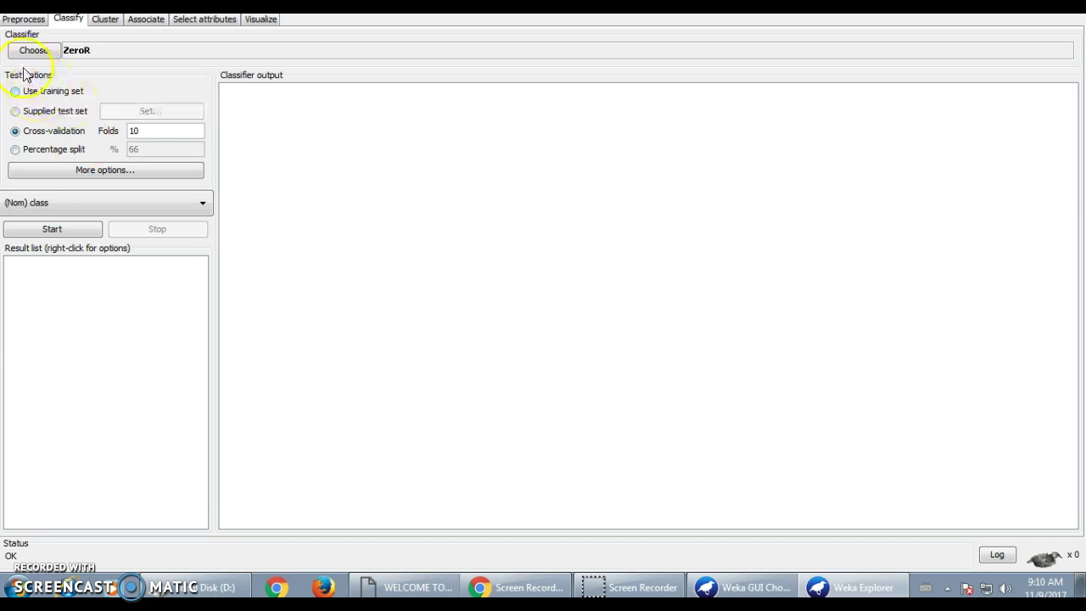
pyautogui.click(24, 18)
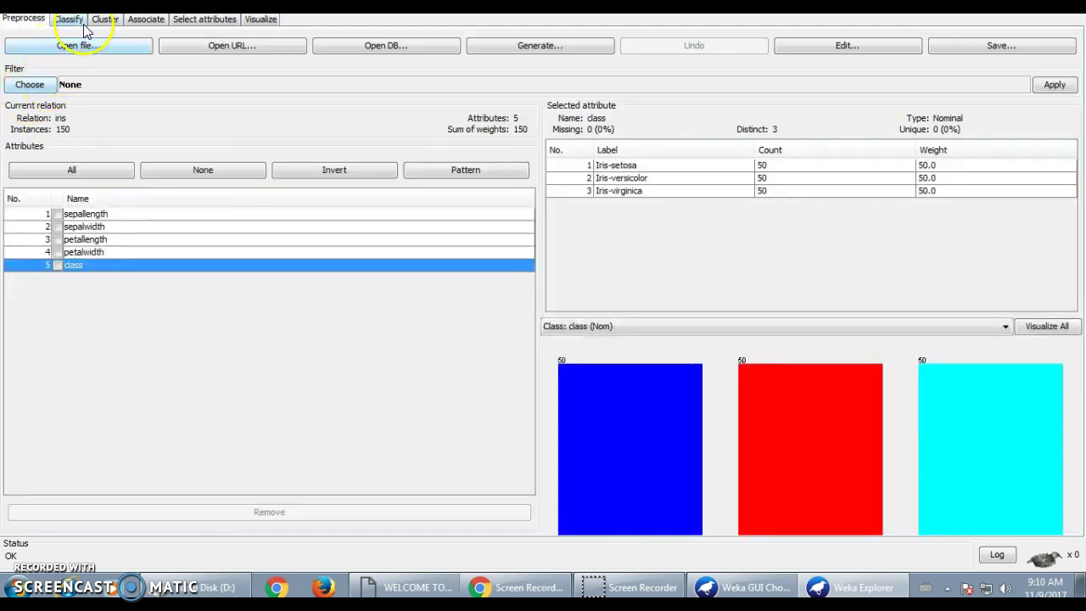
pyautogui.click(68, 18)
pyautogui.click(43, 92)
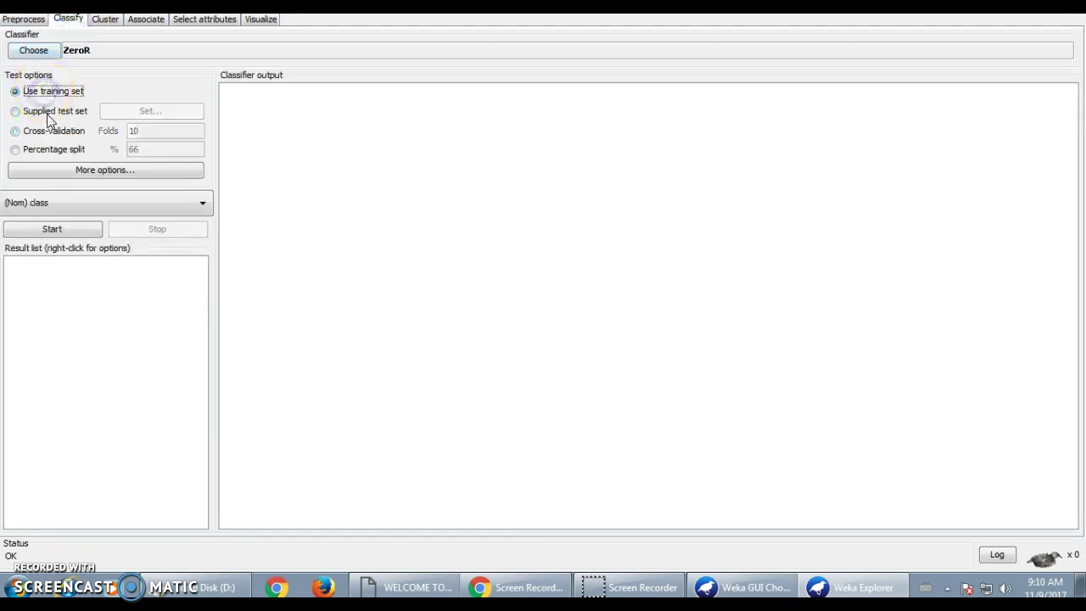
pyautogui.click(47, 111)
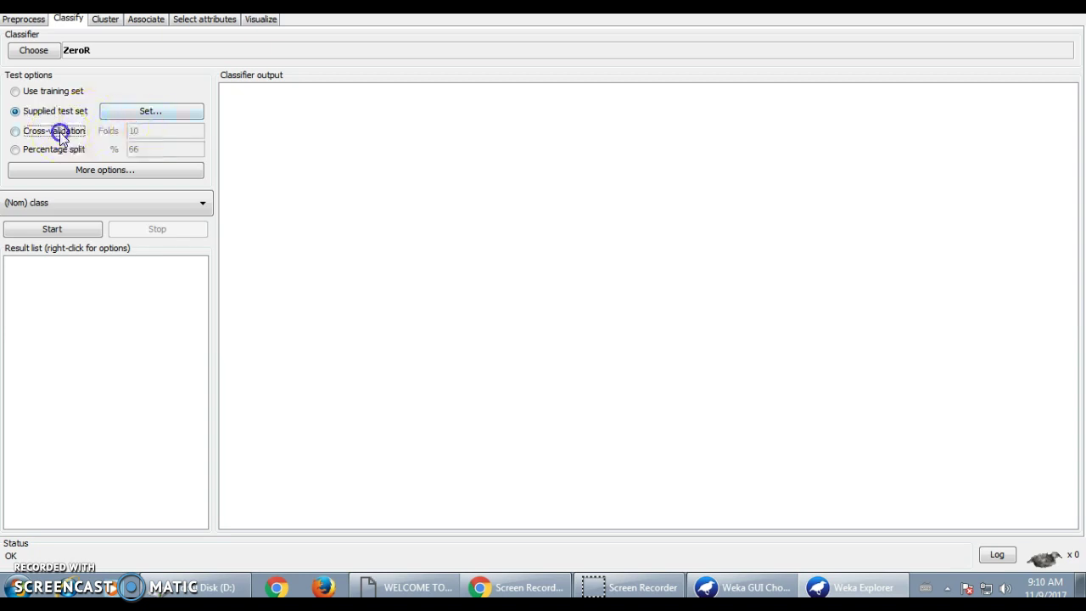
pyautogui.click(59, 134)
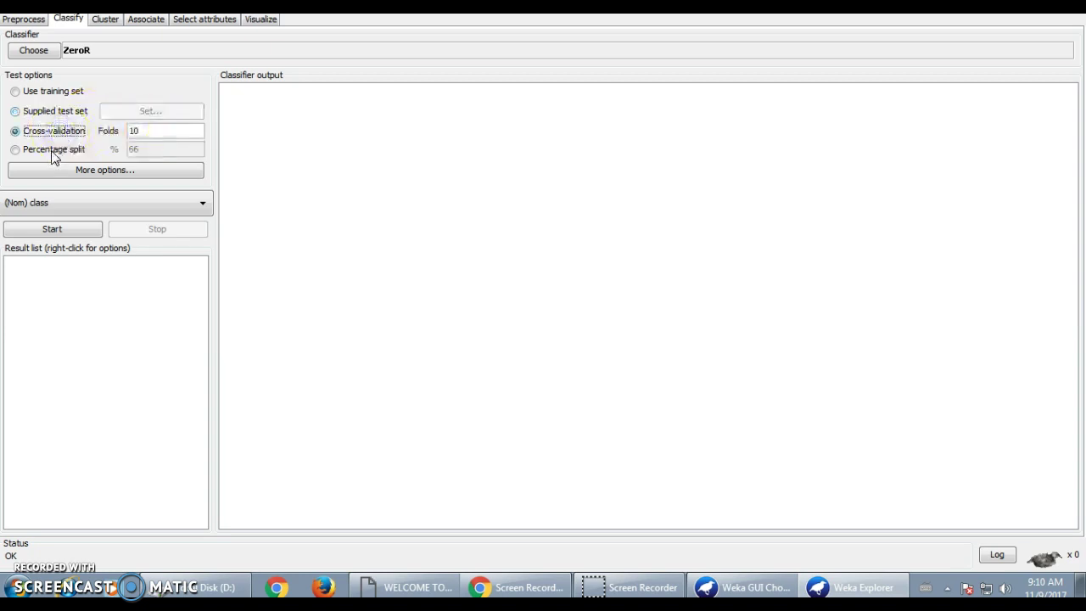
pyautogui.click(53, 151)
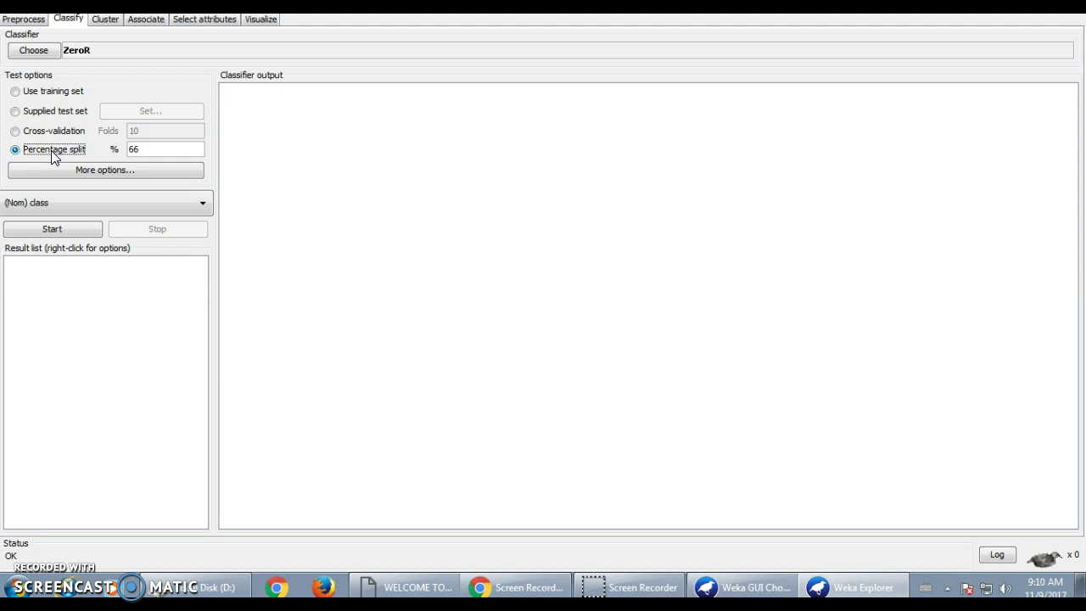
# Step: Set the test option to Use training set and choose the J48 tree classifier
pyautogui.click(50, 91)
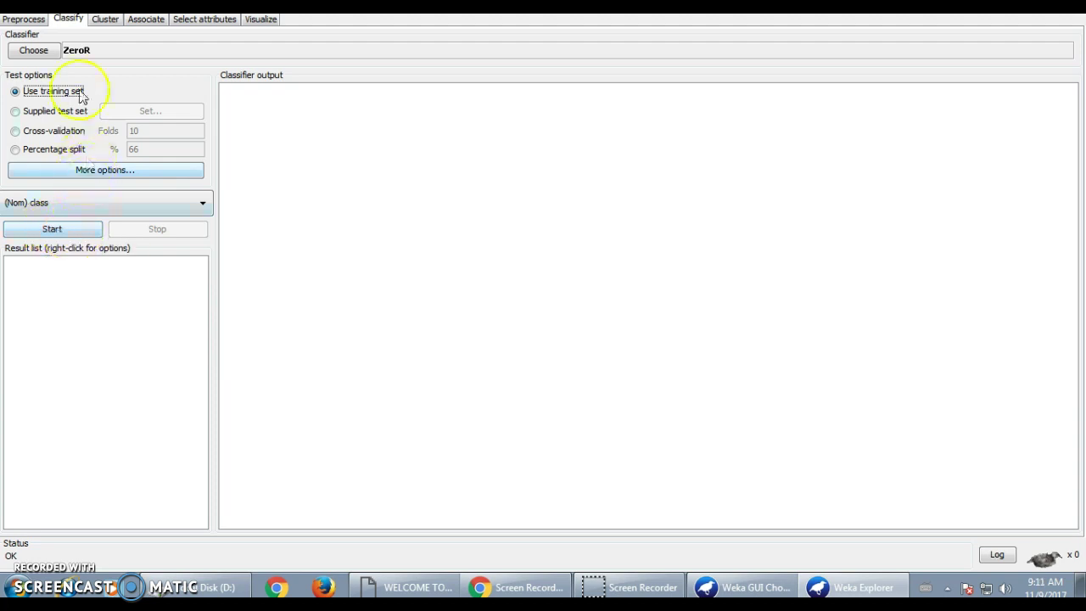
pyautogui.click(44, 52)
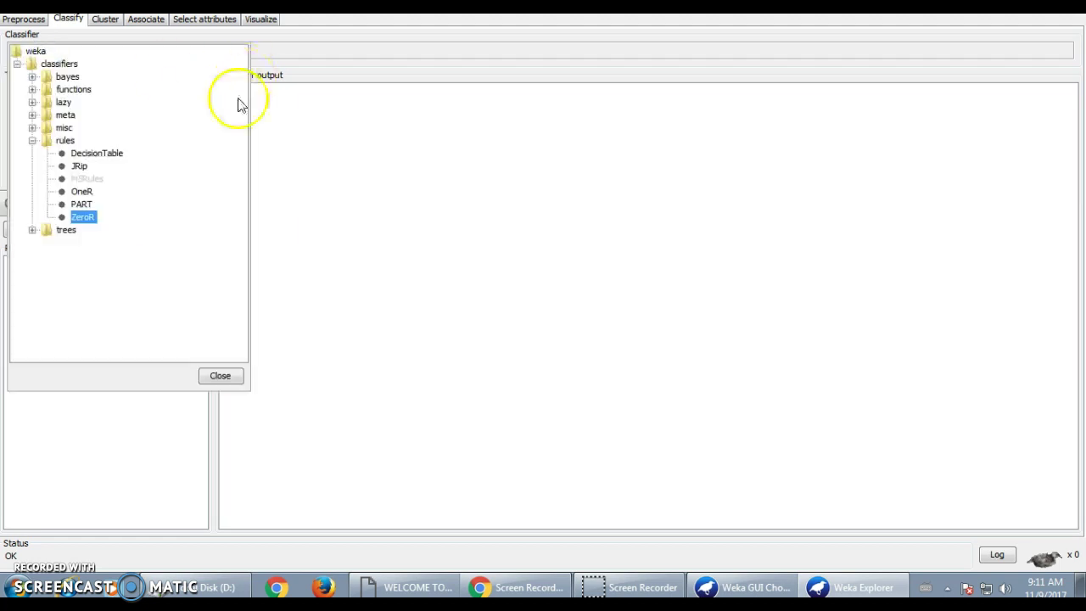
pyautogui.click(220, 375)
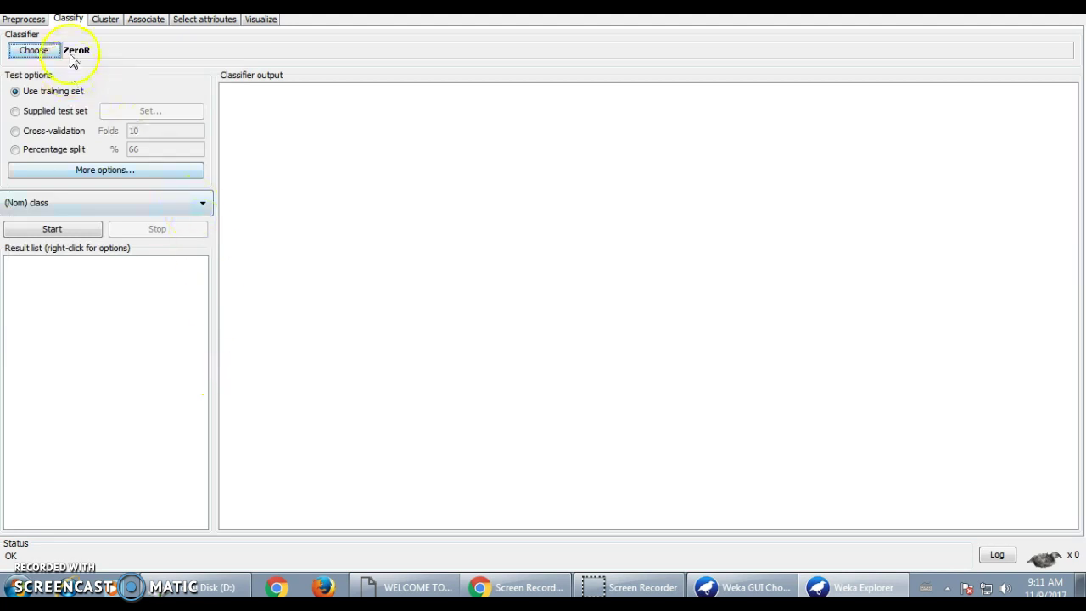
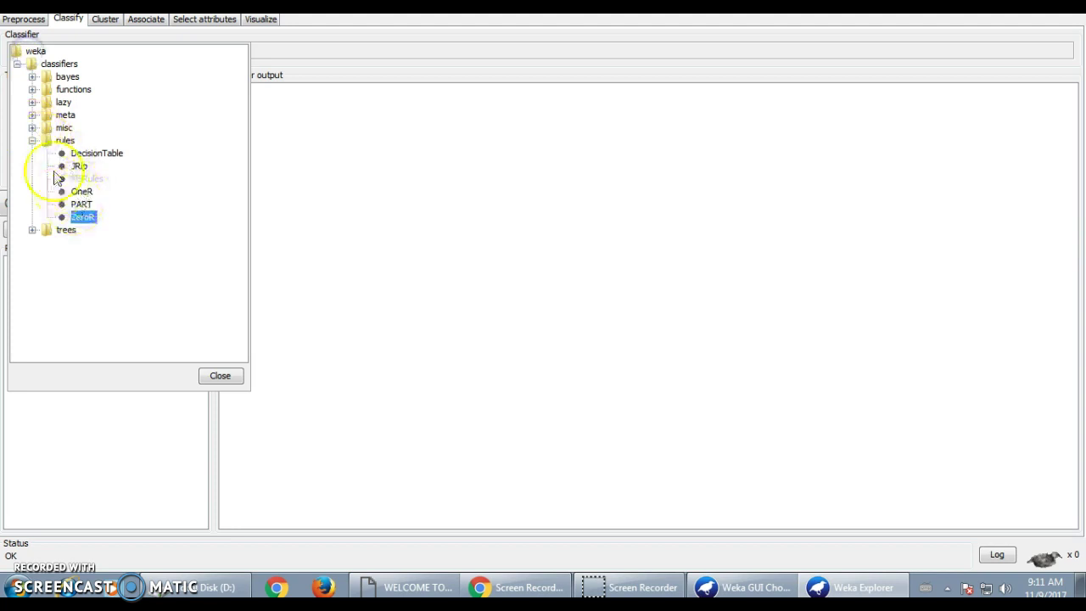
pyautogui.click(32, 140)
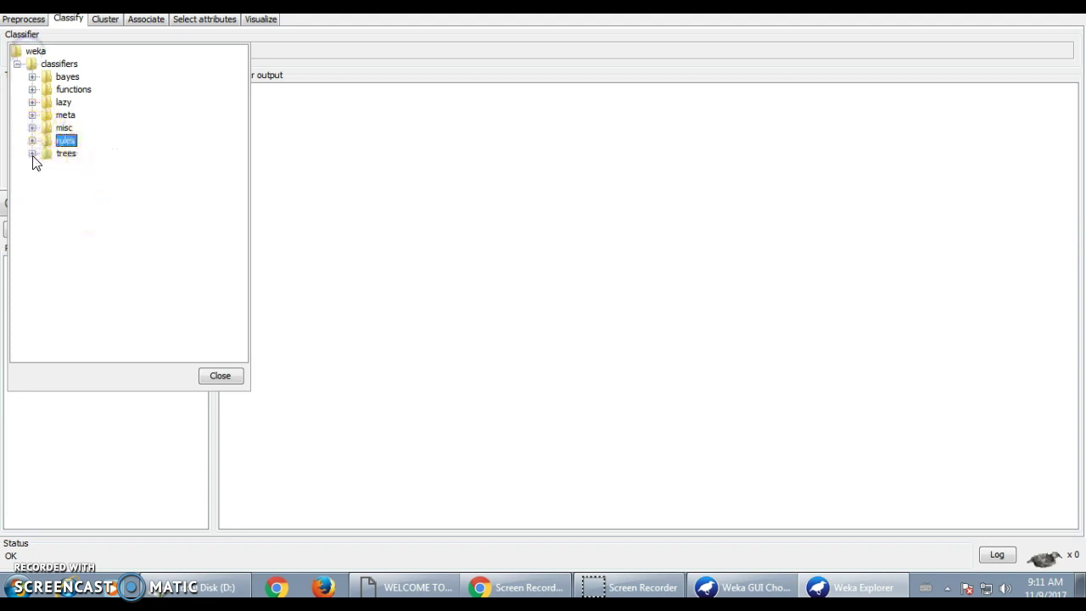
pyautogui.click(32, 154)
pyautogui.click(78, 179)
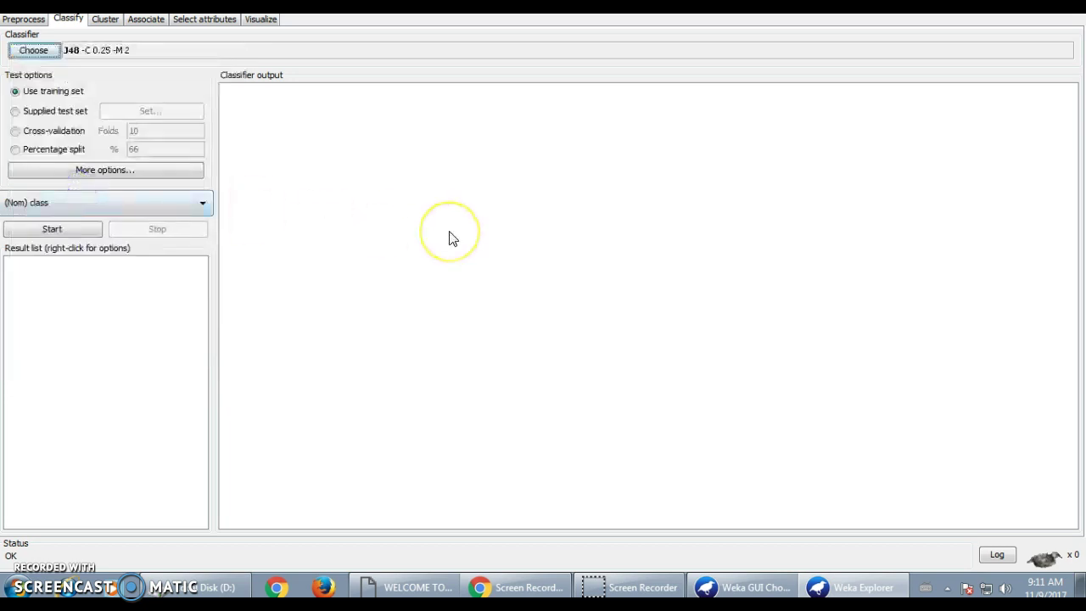
# Step: Open the J48 classifier's properties, read through the descriptions of its options, and close them with the settings as they are
pyautogui.rightClick(100, 51)
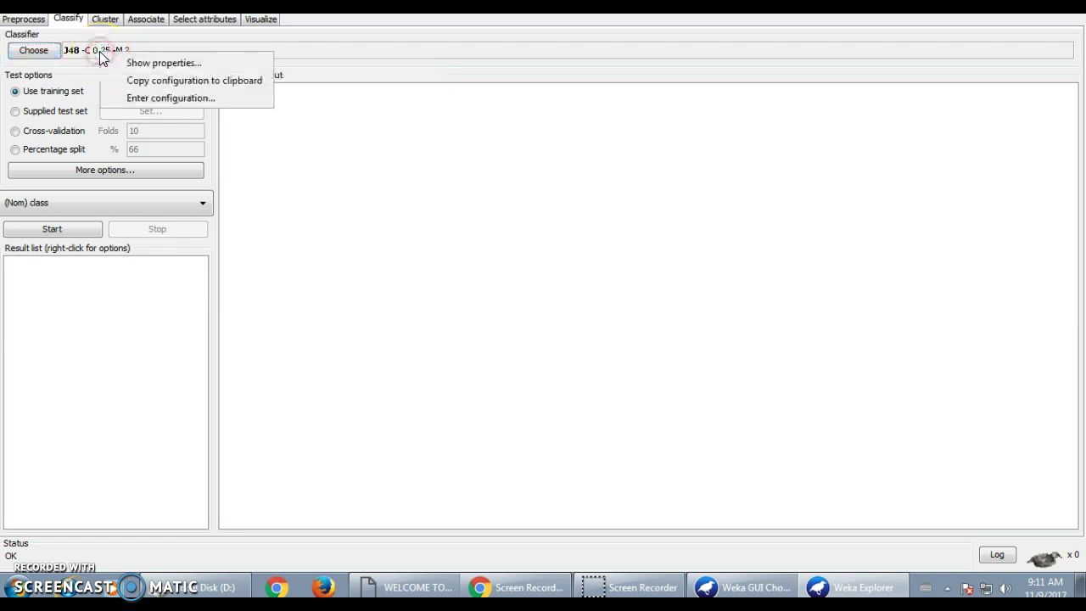
pyautogui.click(157, 66)
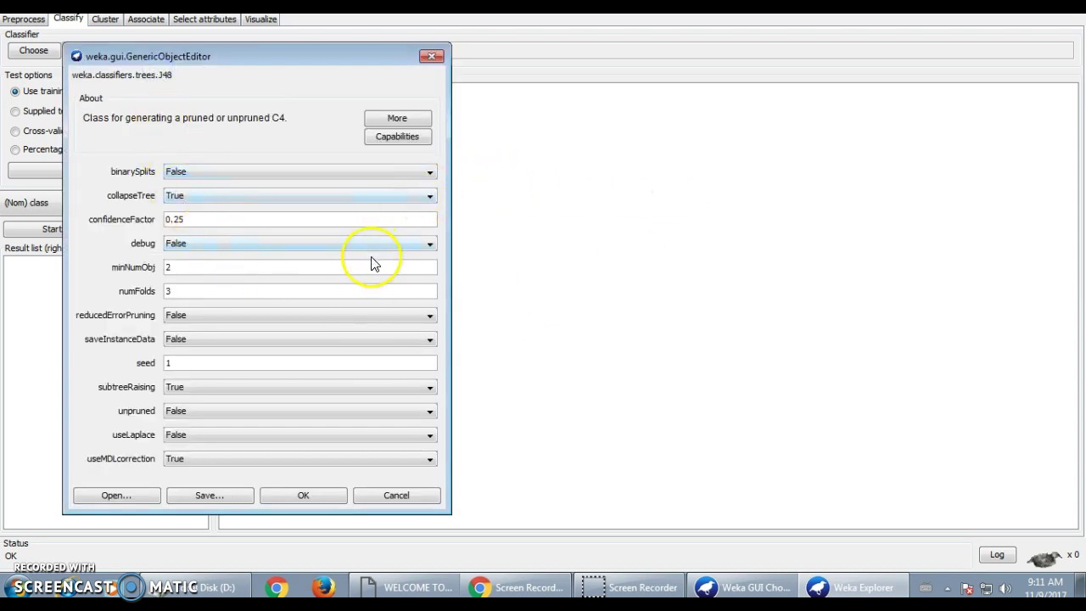
pyautogui.click(398, 119)
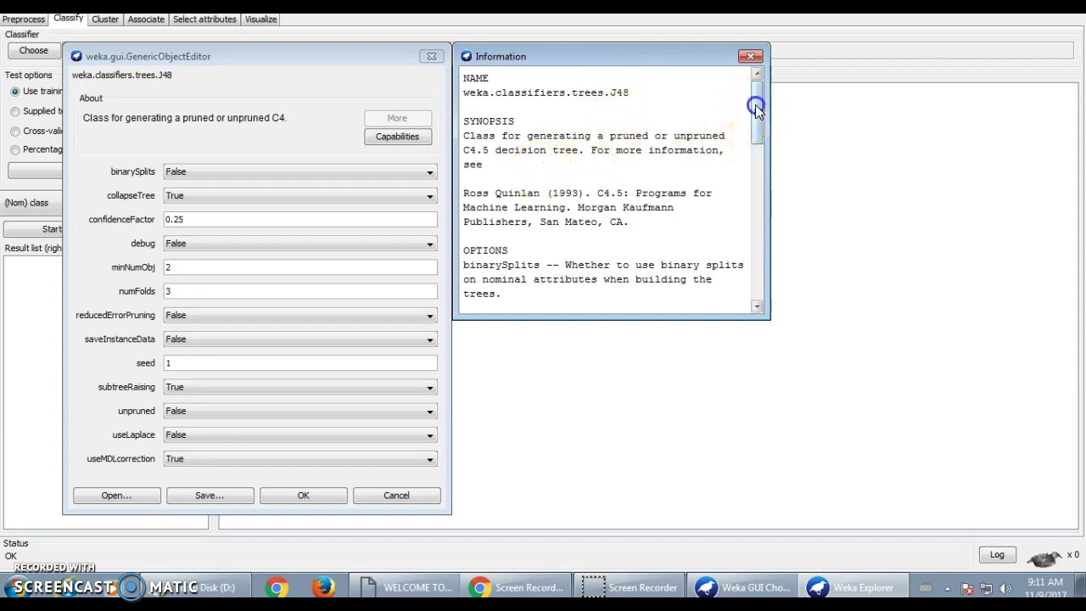
pyautogui.moveTo(755, 107); pyautogui.dragTo(757, 114)
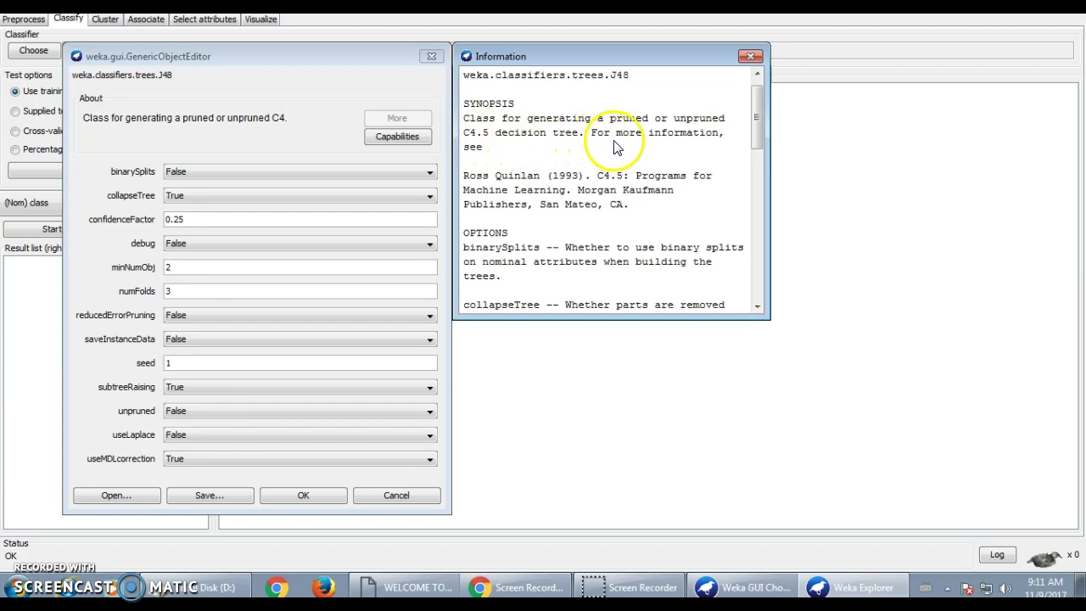
pyautogui.moveTo(761, 116); pyautogui.dragTo(762, 130)
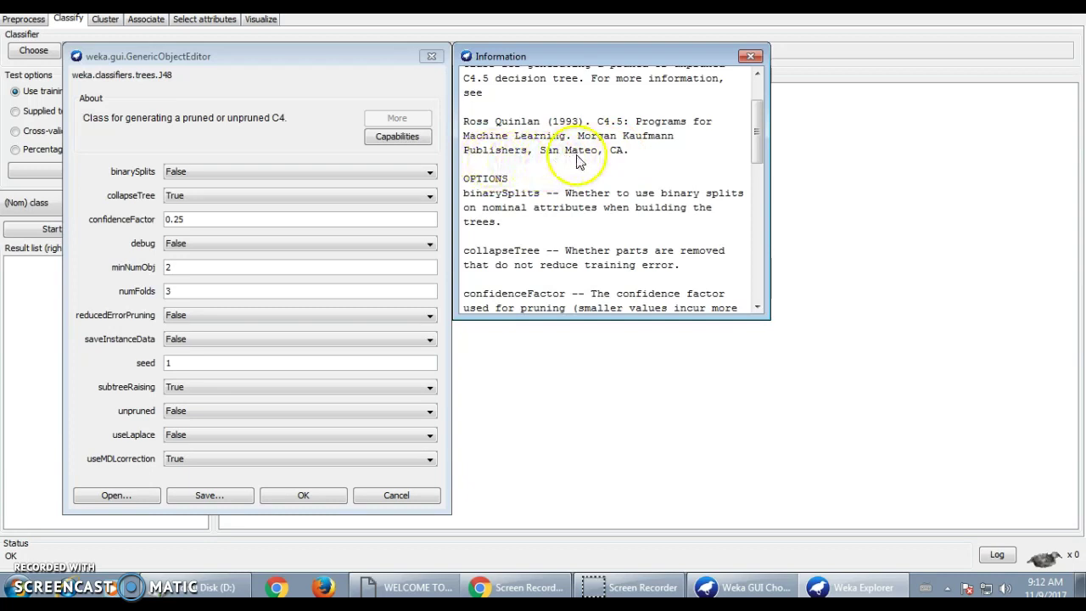
pyautogui.moveTo(760, 124)
pyautogui.mouseDown()
pyautogui.moveTo(759, 102)
pyautogui.moveTo(757, 134)
pyautogui.mouseUp()
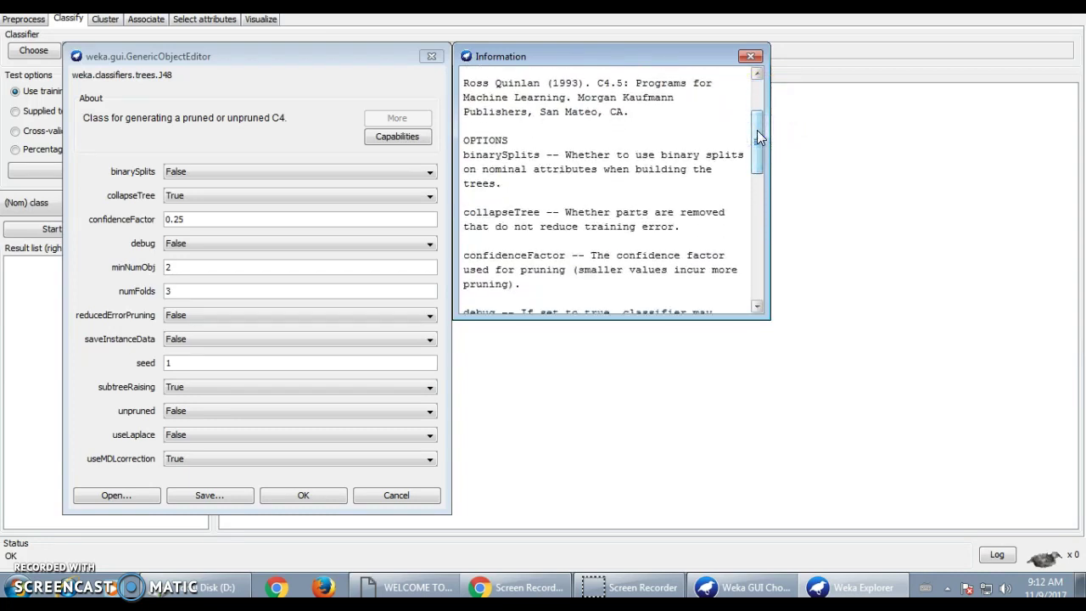
pyautogui.moveTo(758, 142); pyautogui.dragTo(759, 146)
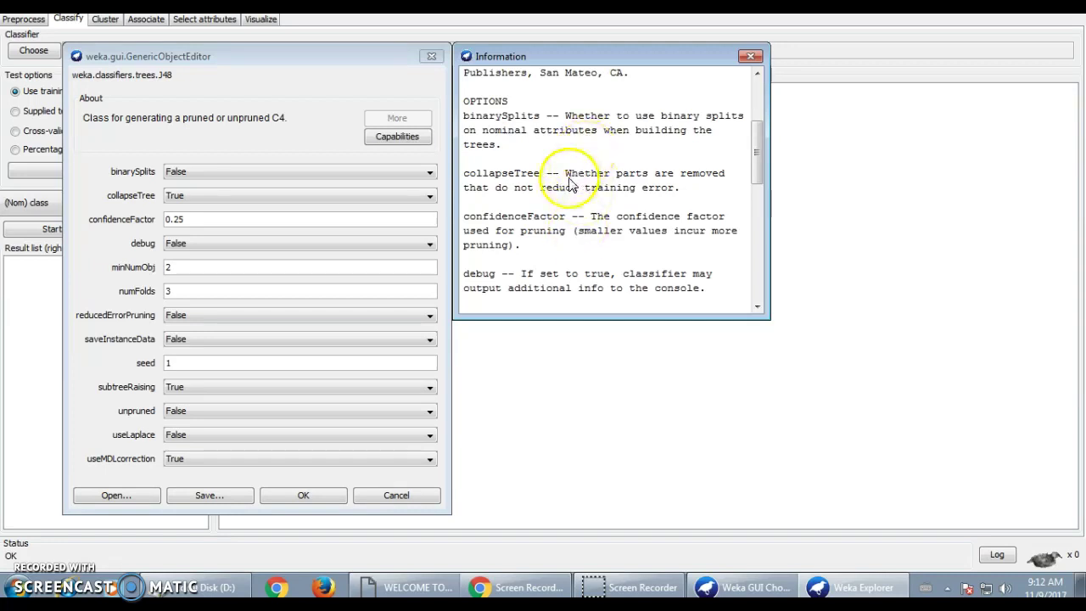
pyautogui.scroll(-1, 564, 178)
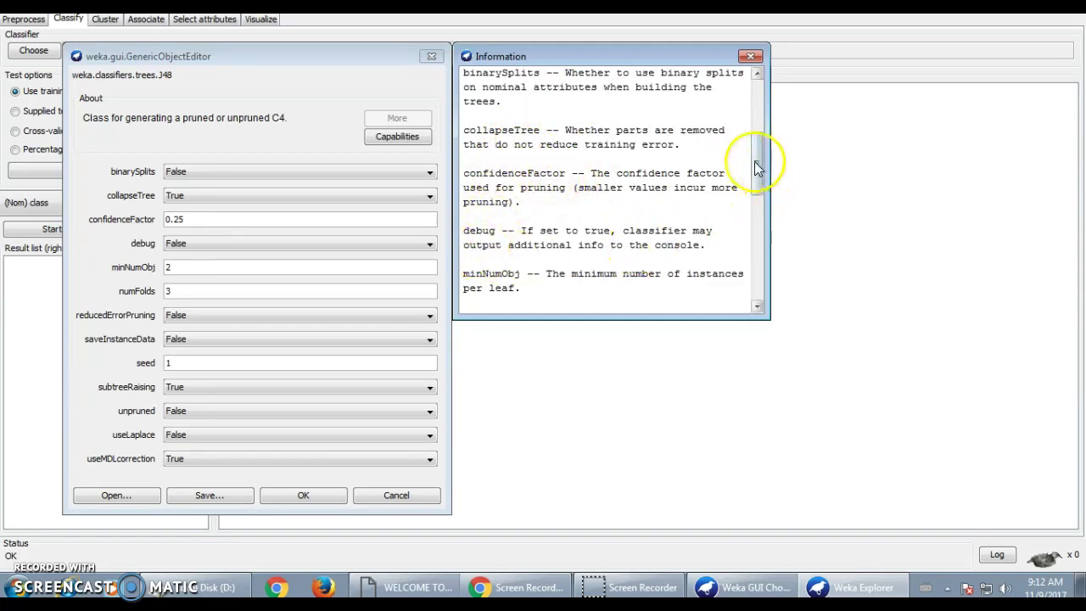
pyautogui.moveTo(756, 157); pyautogui.dragTo(744, 266)
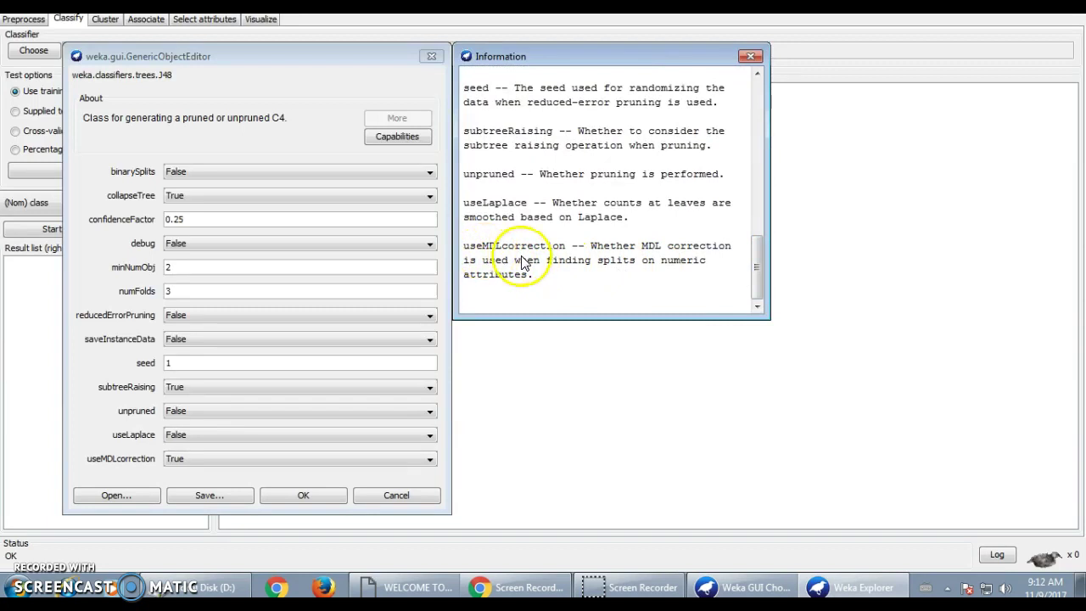
pyautogui.moveTo(756, 263); pyautogui.dragTo(749, 104)
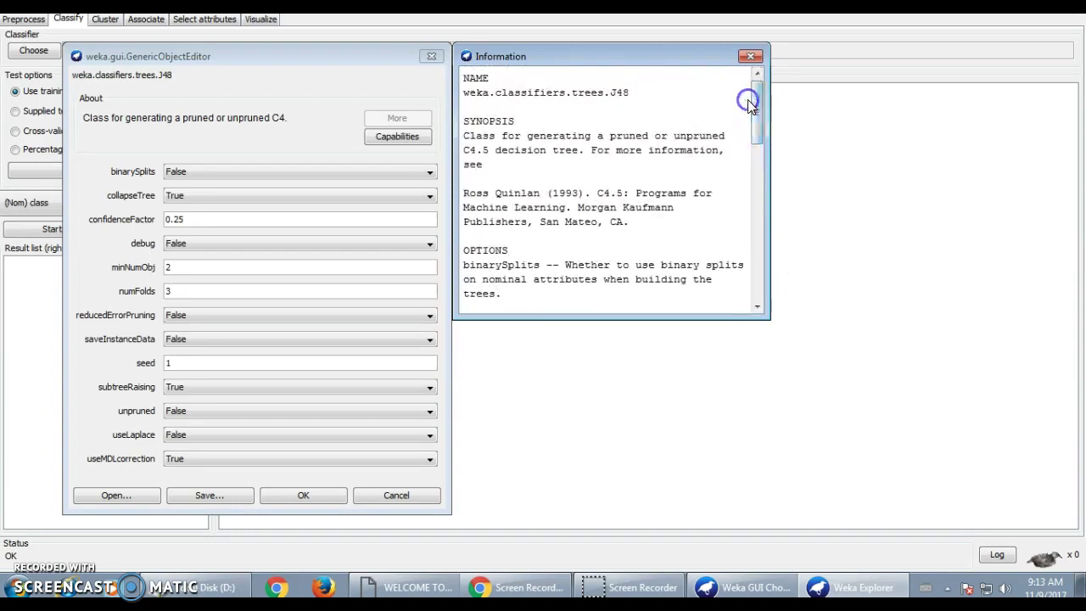
pyautogui.click(754, 58)
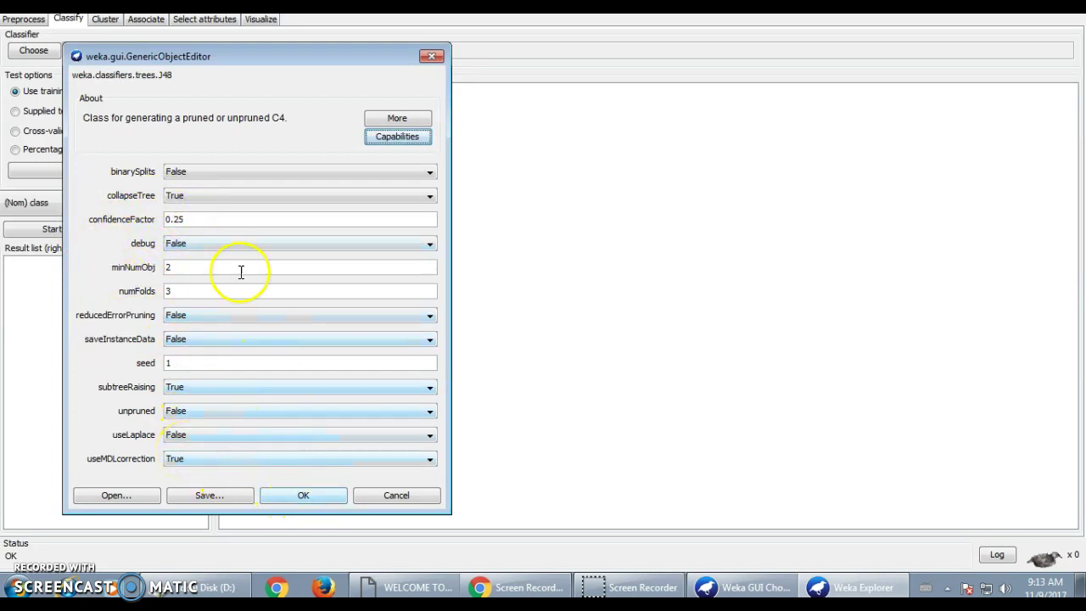
pyautogui.click(288, 494)
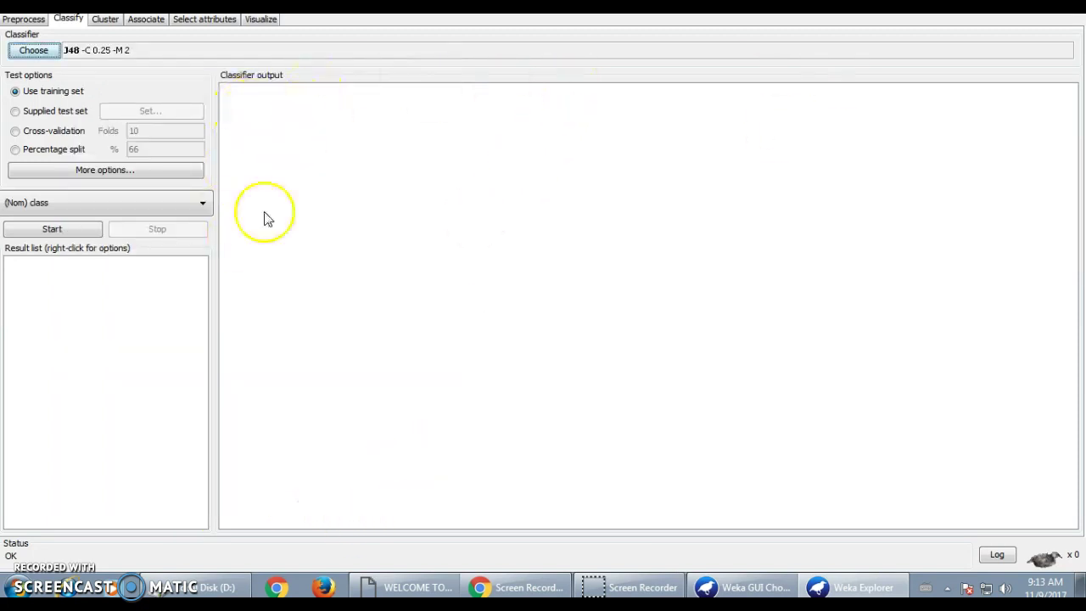
# Step: Run the J48 classifier on the training set and examine the evaluation summary and confusion matrix
pyautogui.click(44, 234)
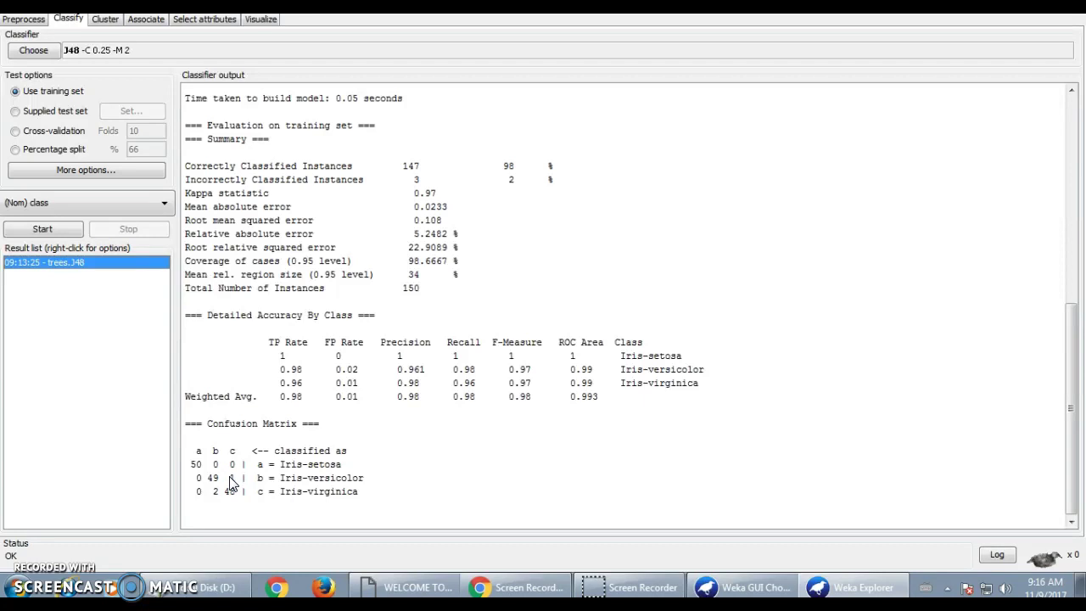
pyautogui.click(234, 488)
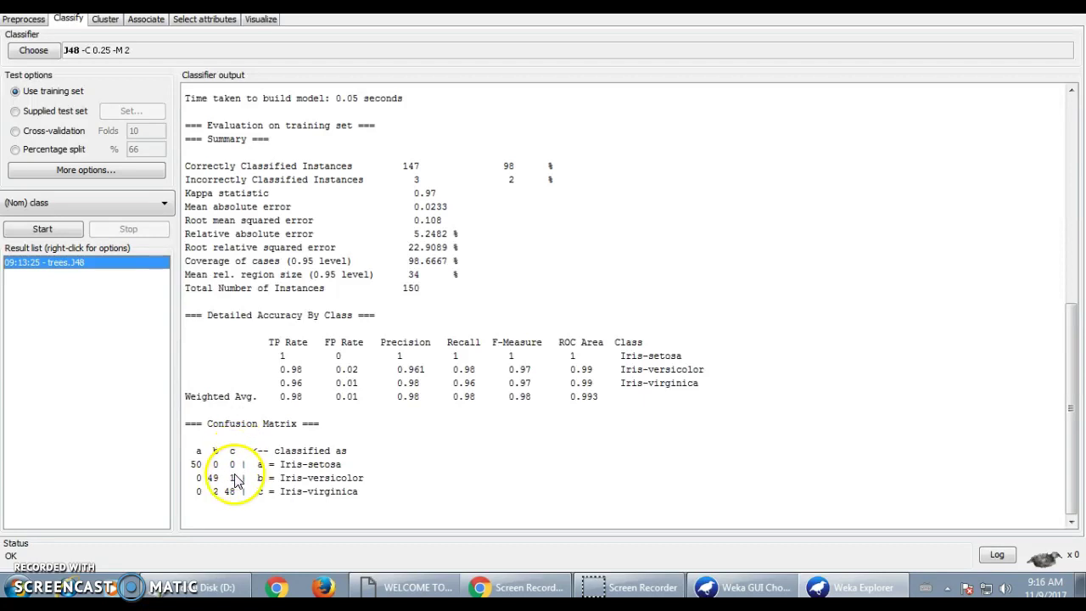
pyautogui.click(236, 483)
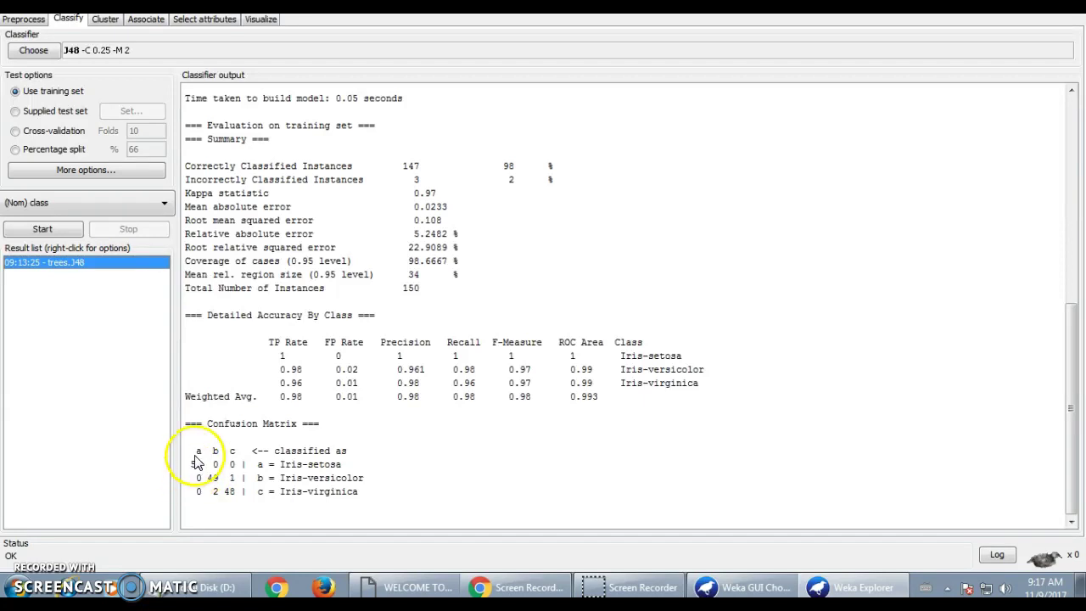
# Step: Browse the bayes, functions, lazy and meta groups of available classifiers, and leave the list without choosing another one
pyautogui.click(34, 50)
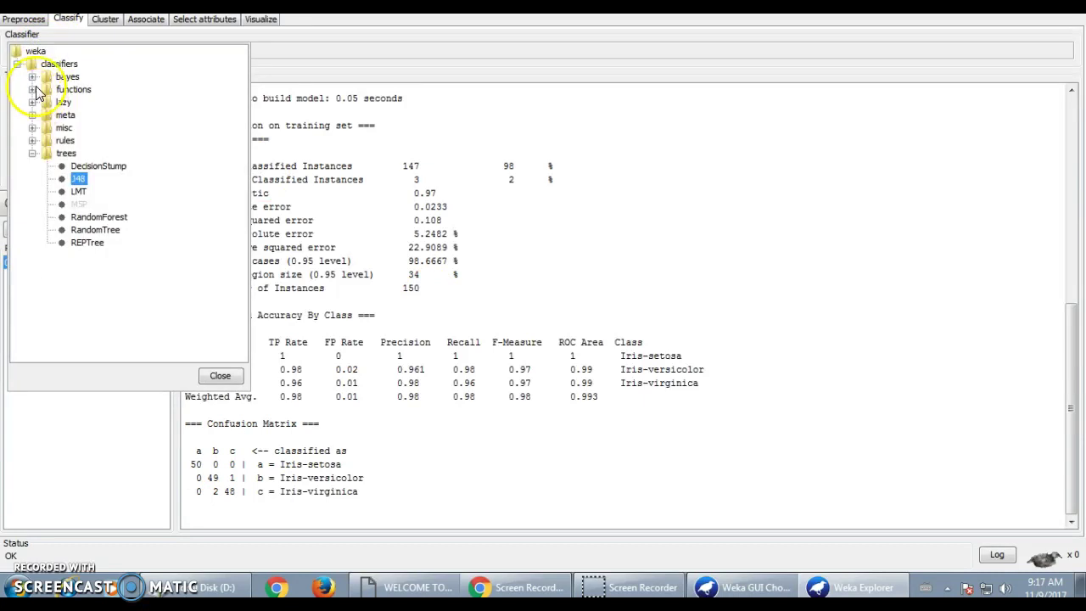
pyautogui.click(33, 76)
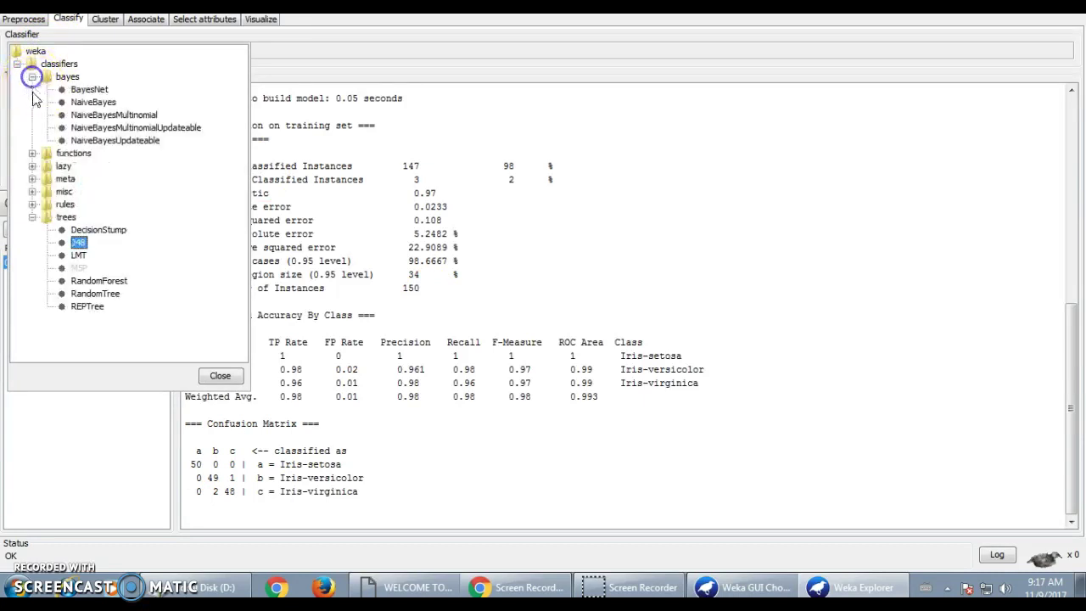
pyautogui.click(33, 153)
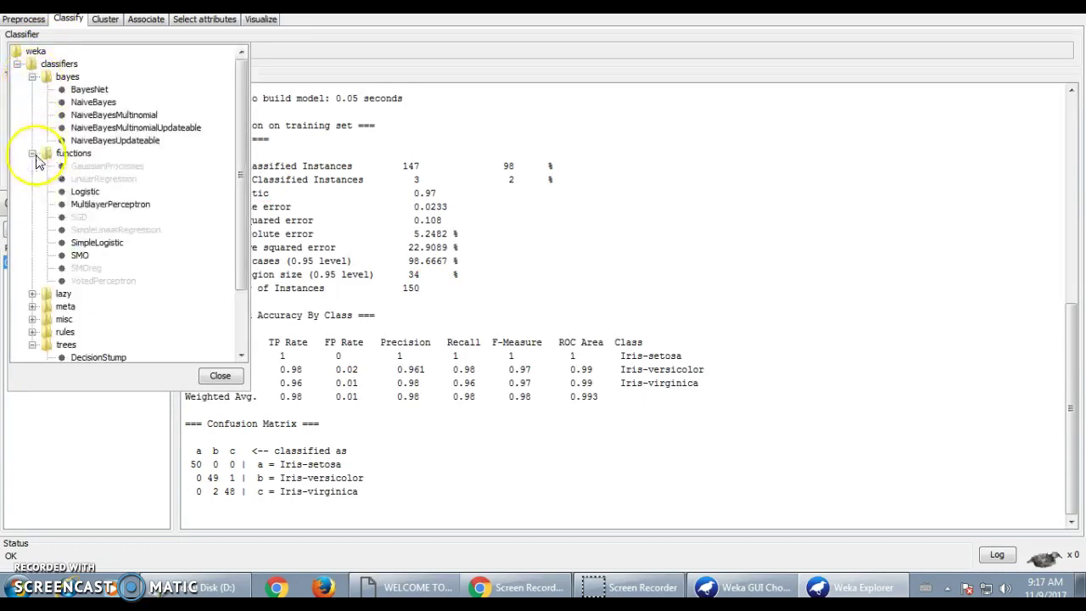
pyautogui.click(33, 154)
pyautogui.click(32, 166)
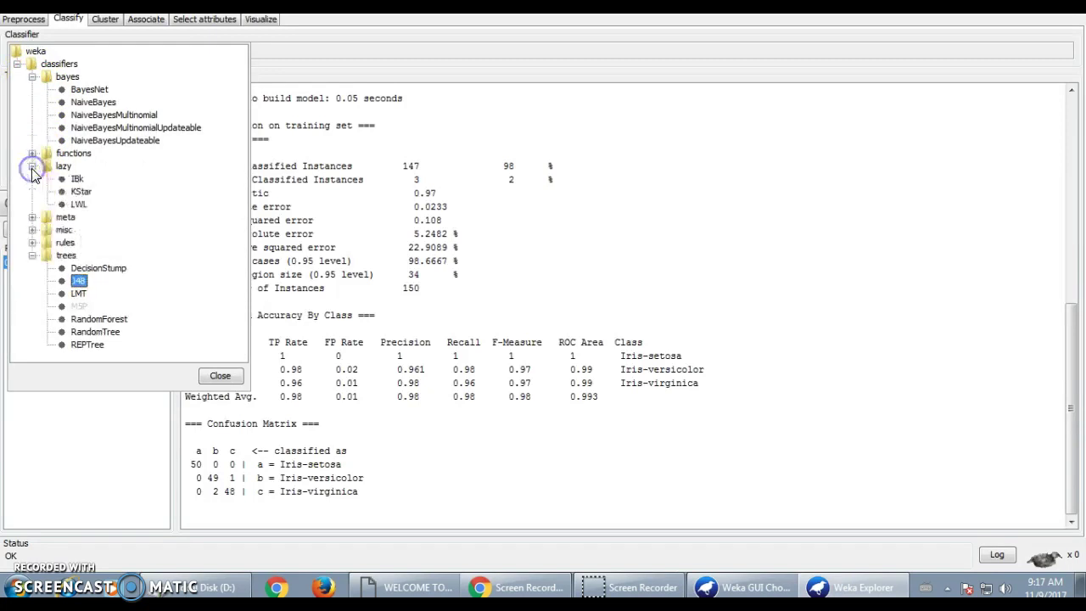
pyautogui.click(33, 167)
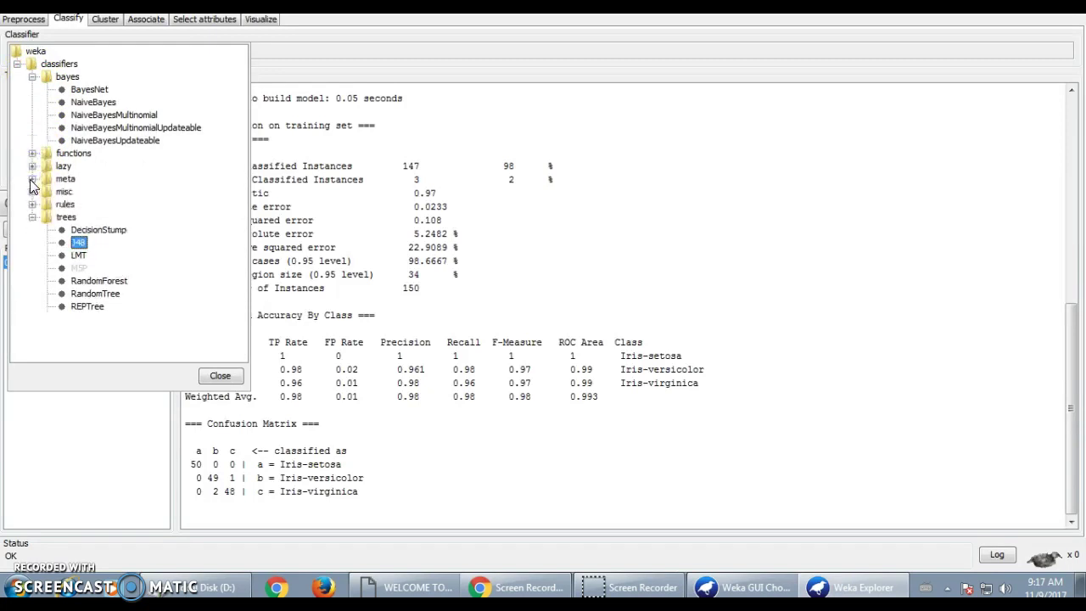
pyautogui.click(32, 179)
pyautogui.click(33, 152)
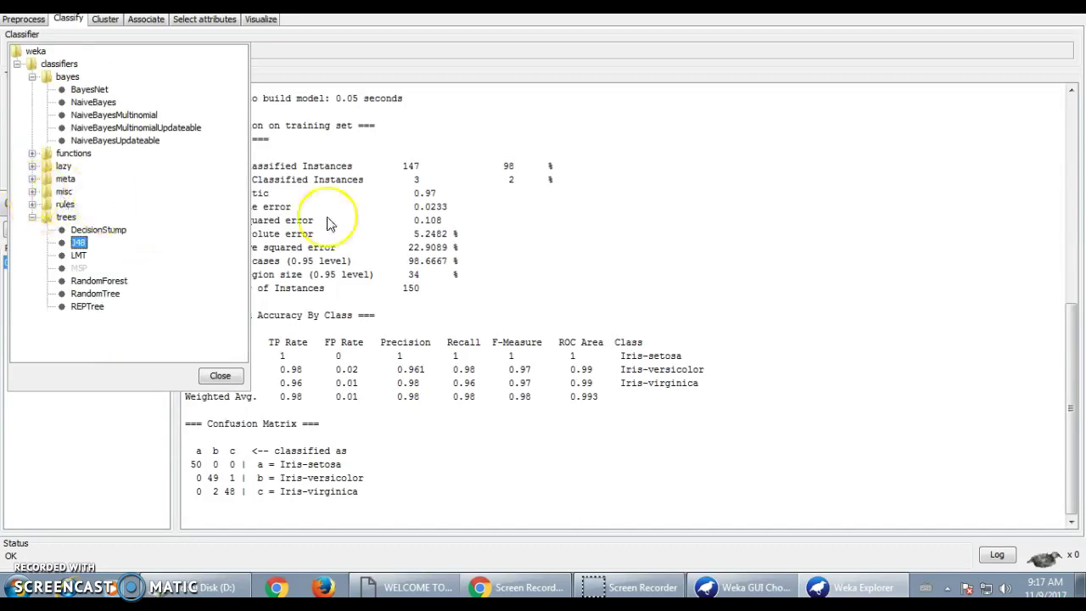
pyautogui.click(670, 222)
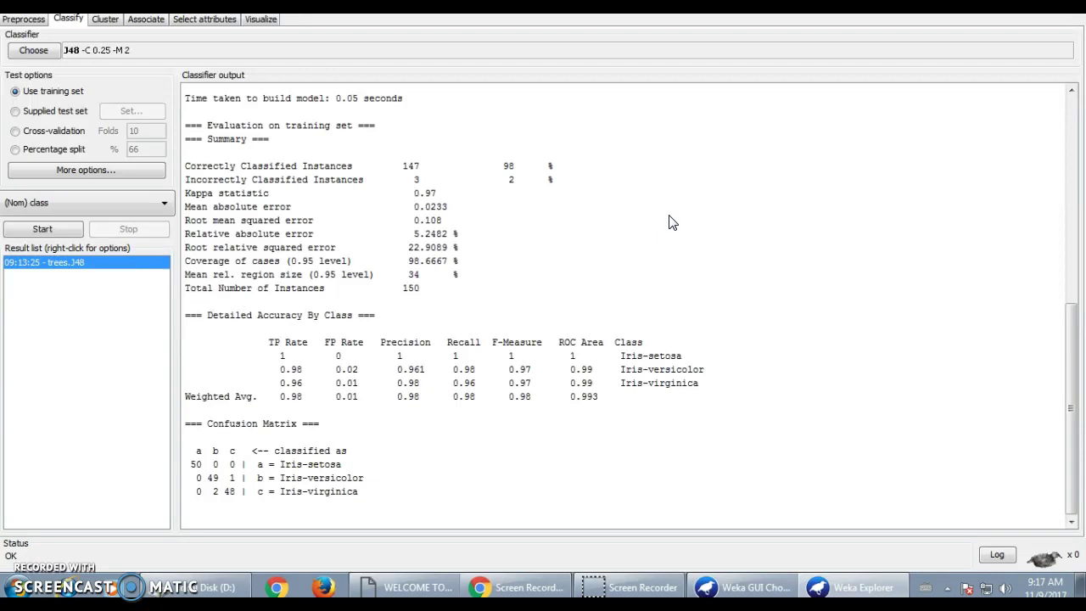
pyautogui.click(661, 223)
pyautogui.click(624, 221)
# Step: Switch to the Weka GUI Chooser to view its other applications such as Experimenter, and return to the Explorer
pyautogui.click(700, 549)
pyautogui.moveTo(746, 587)
pyautogui.click(775, 521)
pyautogui.click(1050, 255)
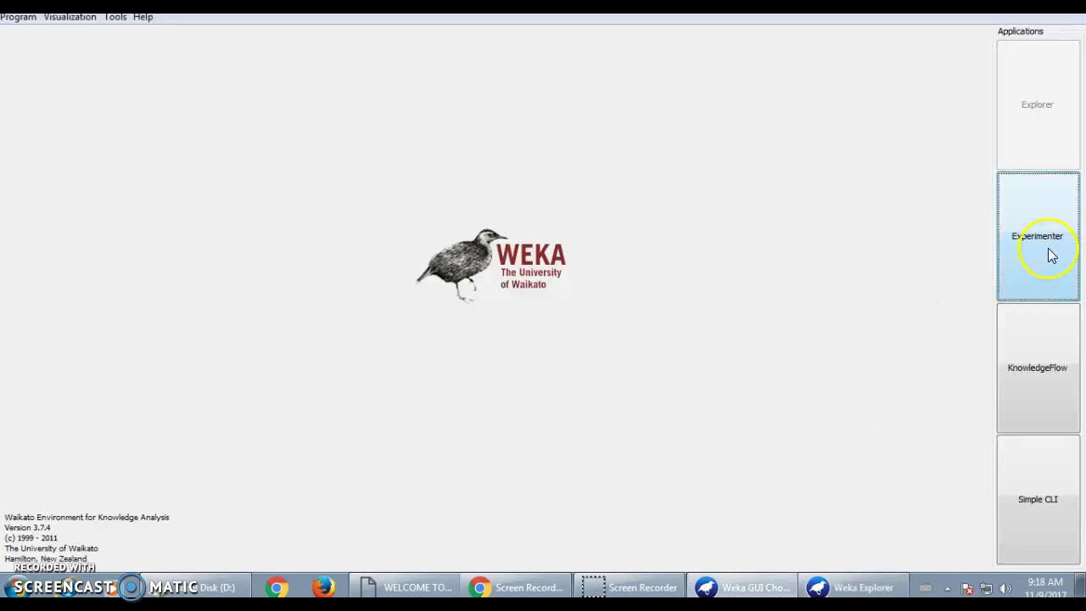
pyautogui.click(853, 586)
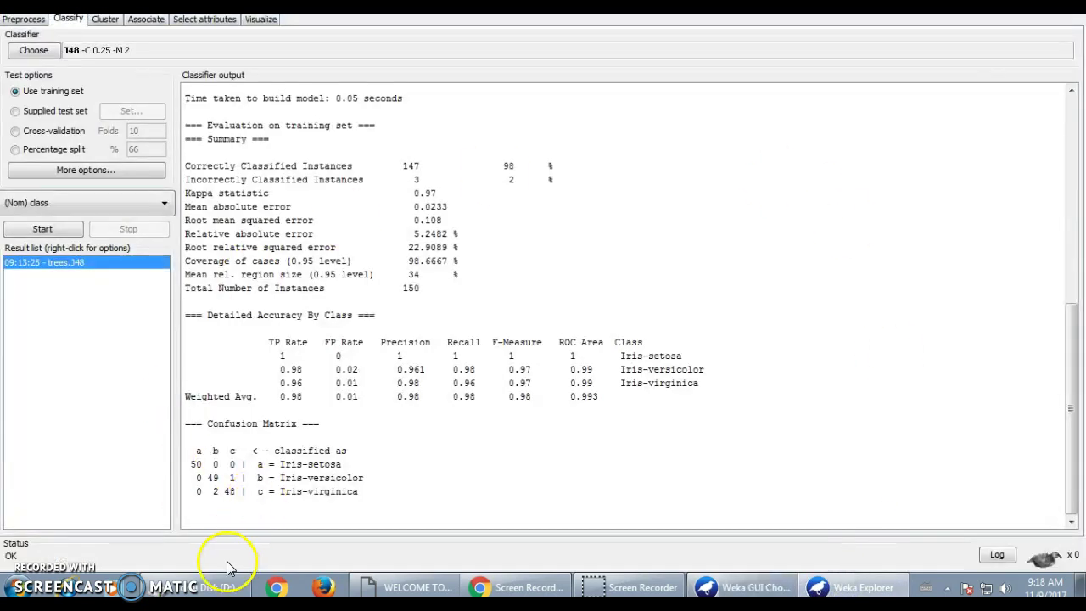